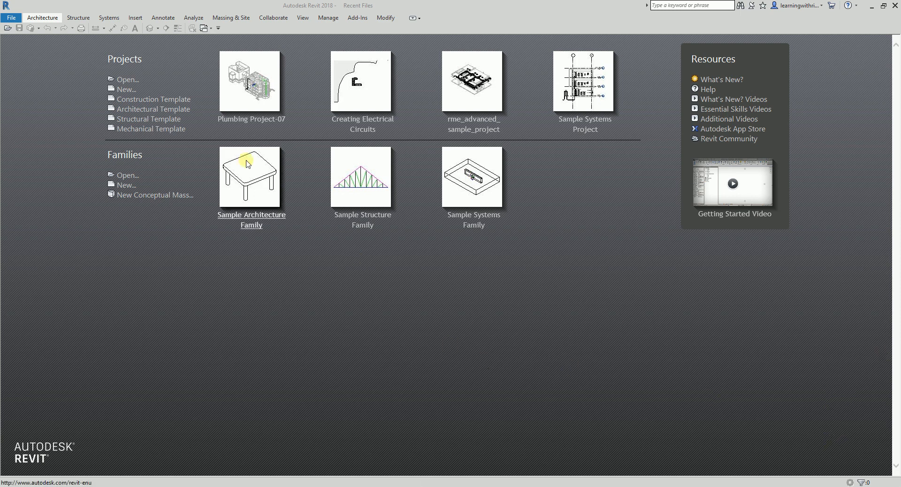
- Create a new project from the Mechanical-Default_Metric.rte template in the US Metric folder
click(124, 89)
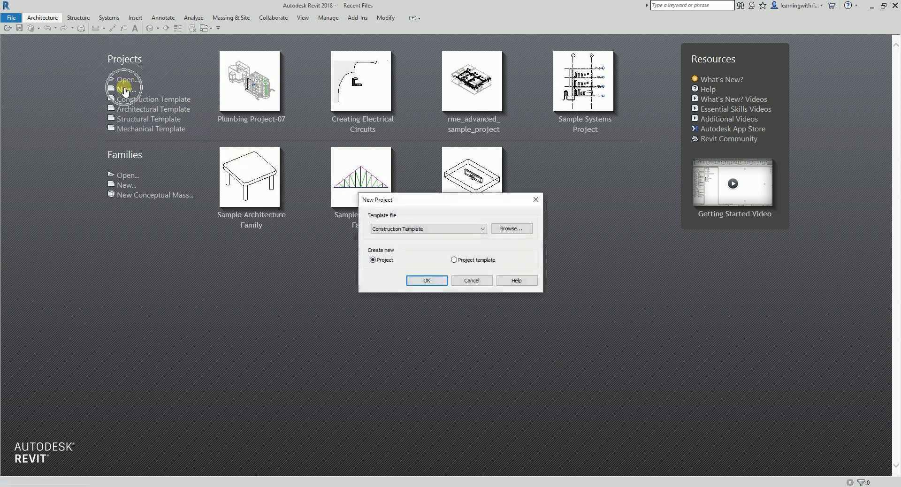
click(511, 230)
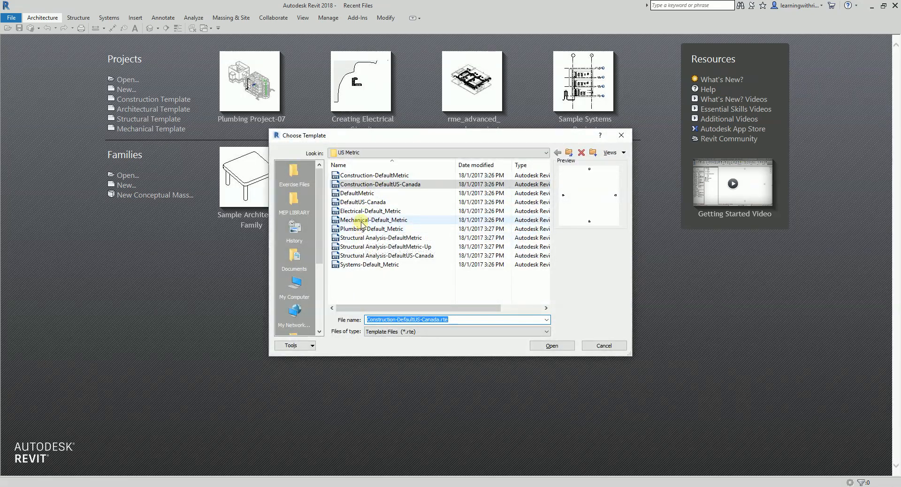
click(361, 220)
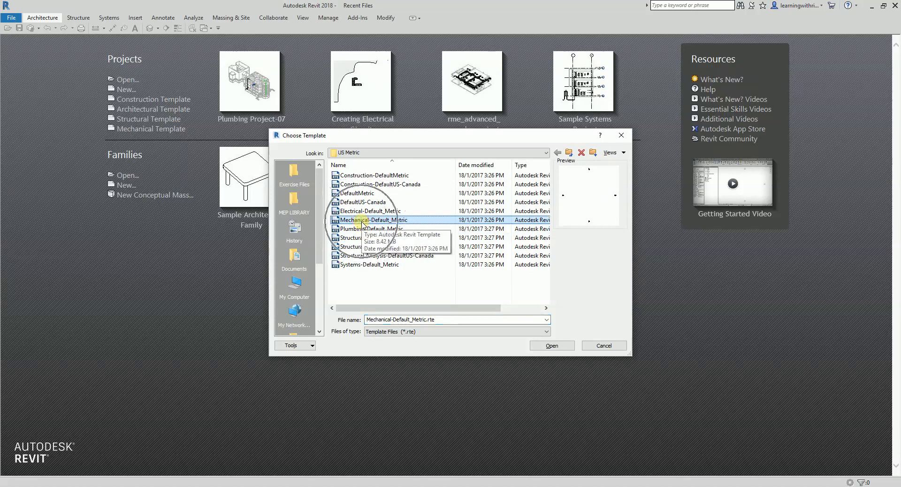
click(550, 347)
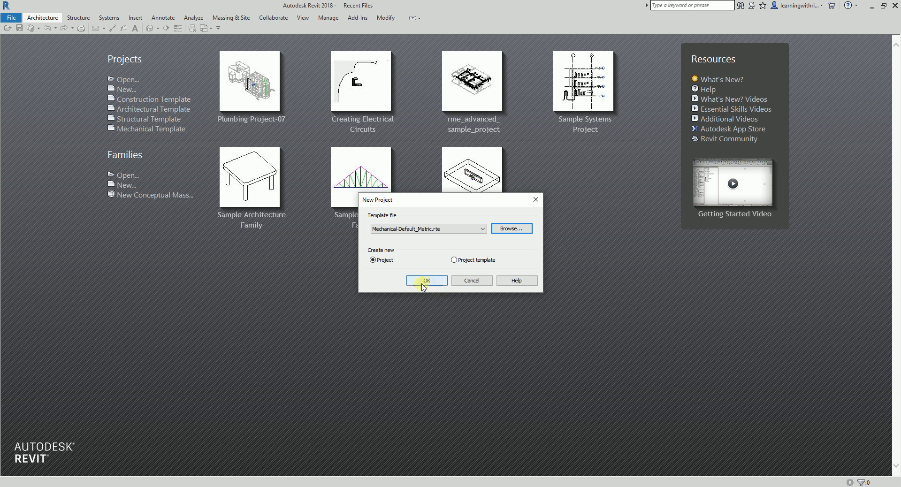
click(426, 282)
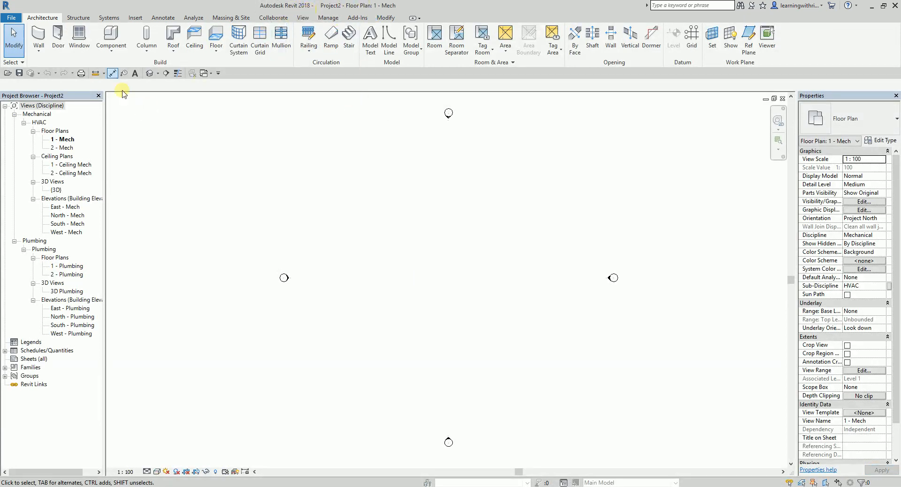
click(11, 19)
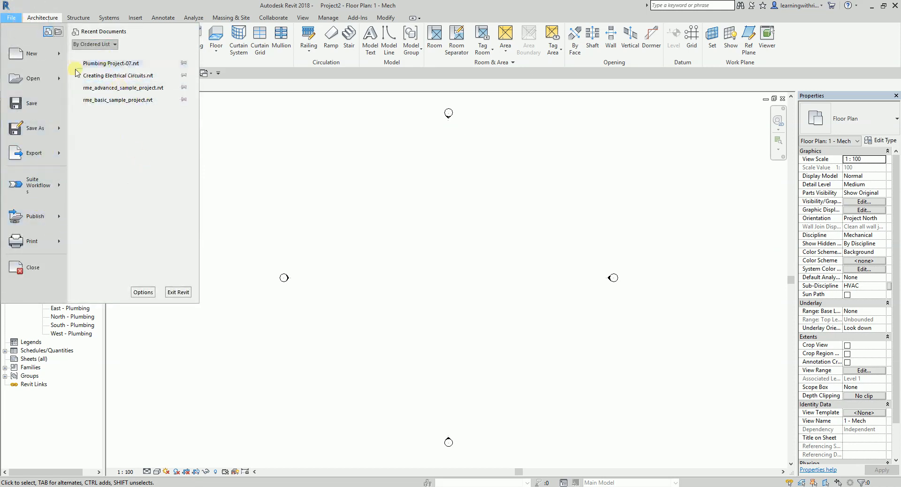
click(256, 162)
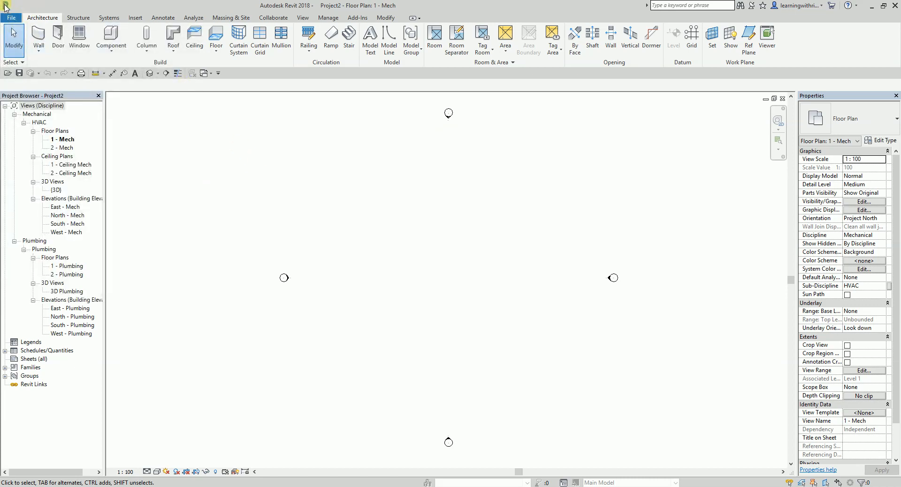
click(6, 7)
click(5, 4)
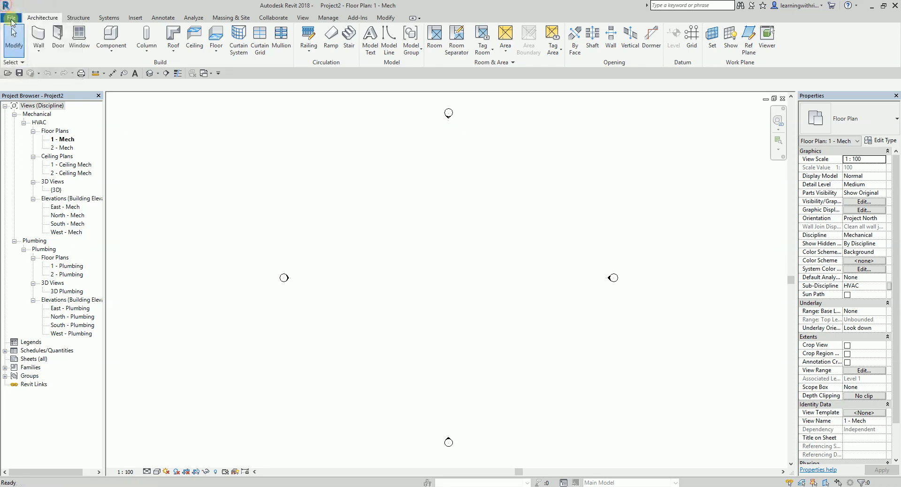
key(ctrl)
click(11, 19)
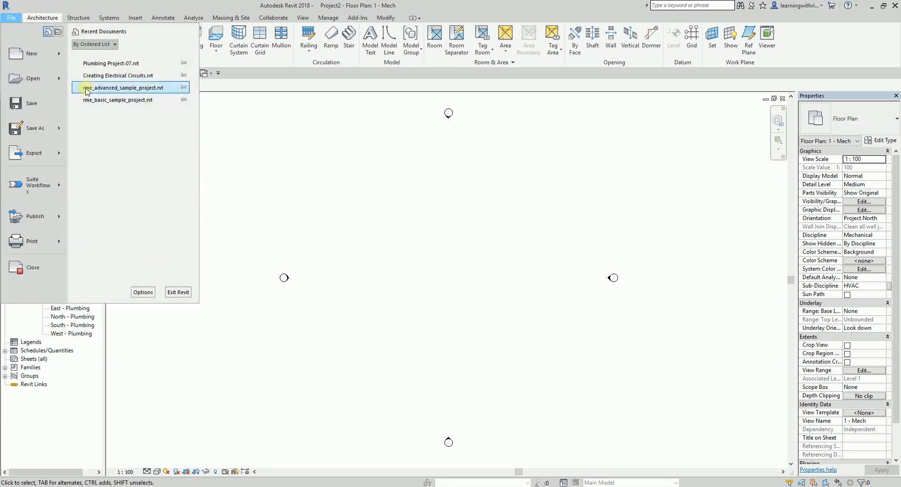
click(314, 196)
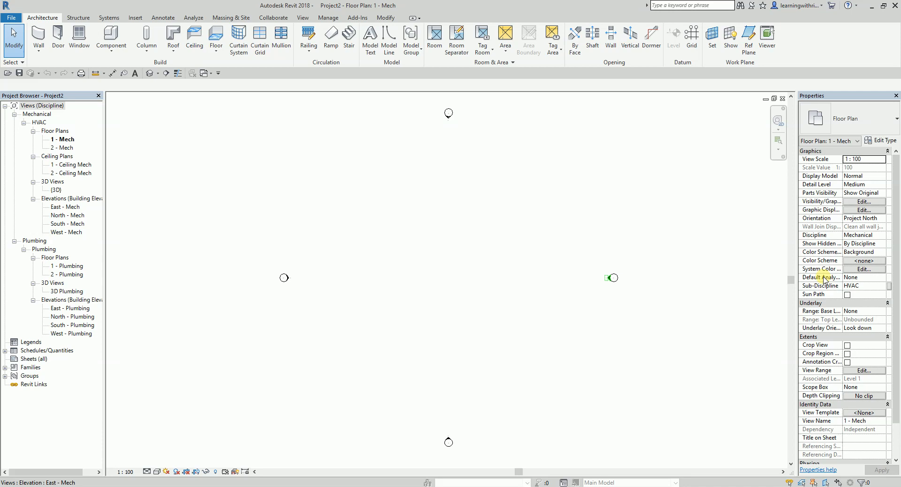
- Start linking a Revit model and browse to the Backgrounds folder in the Exercise Files
click(135, 18)
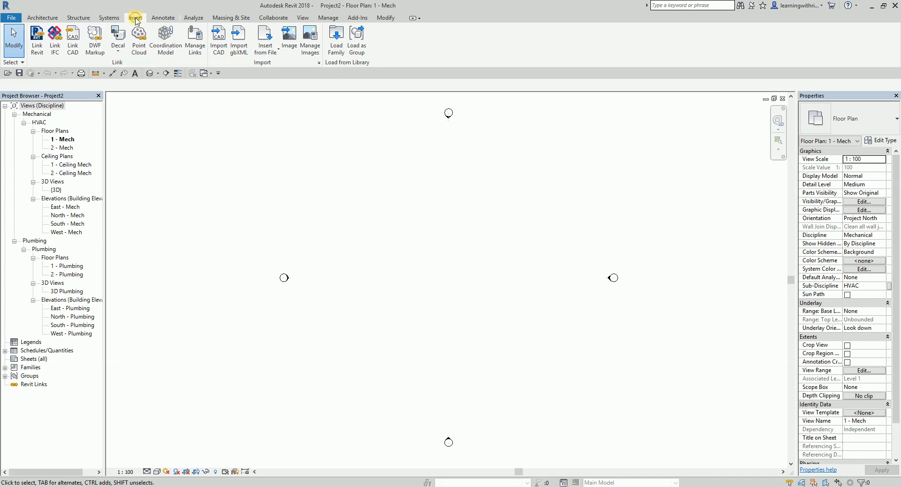
click(41, 47)
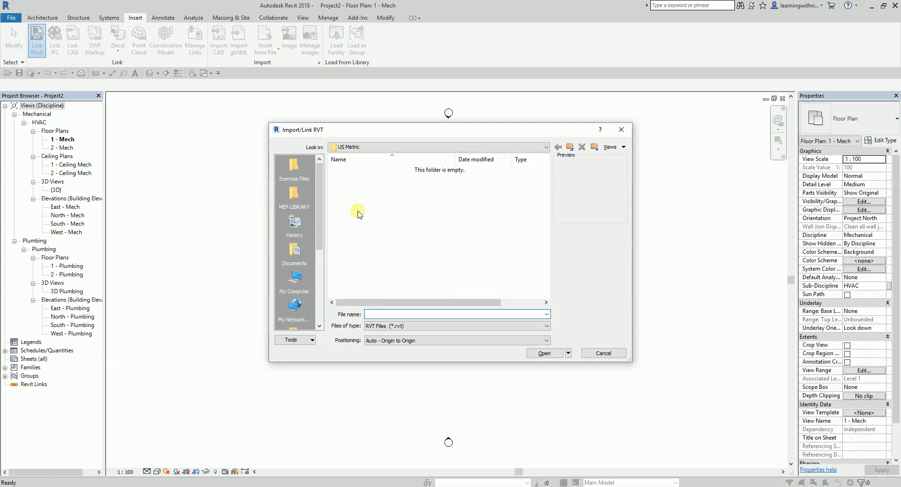
click(295, 193)
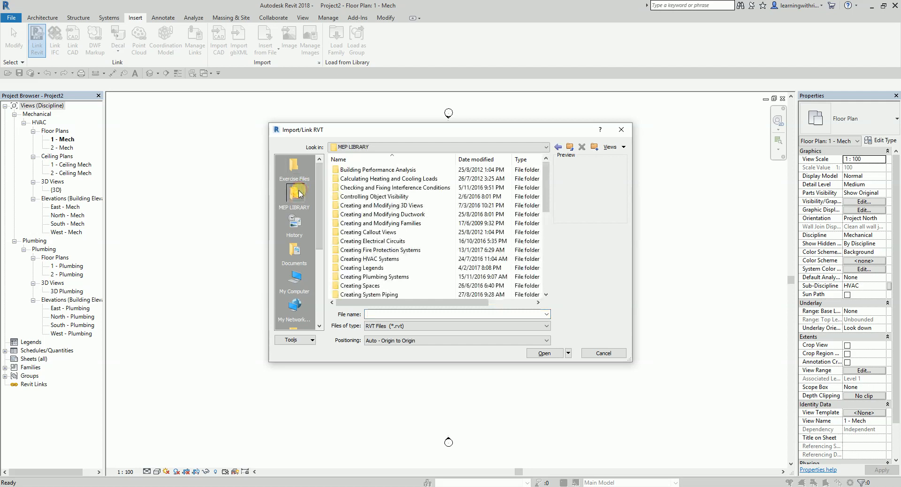
click(292, 168)
double_click(358, 215)
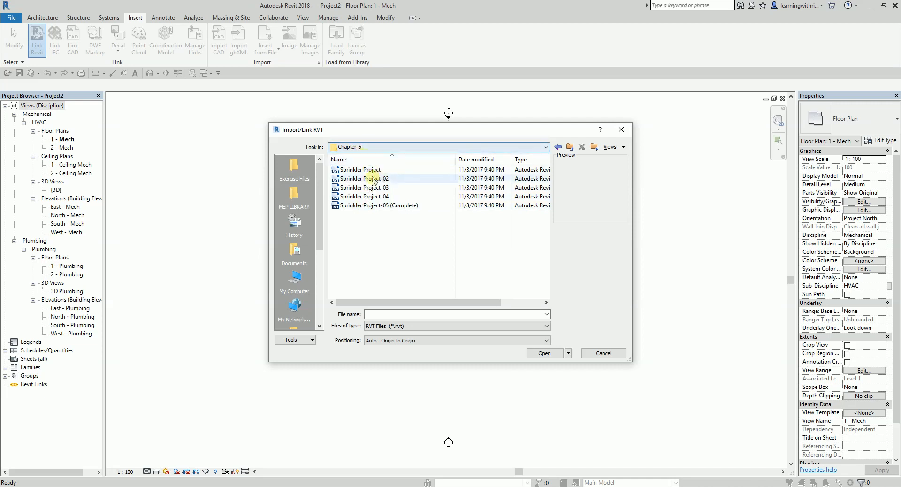
click(569, 148)
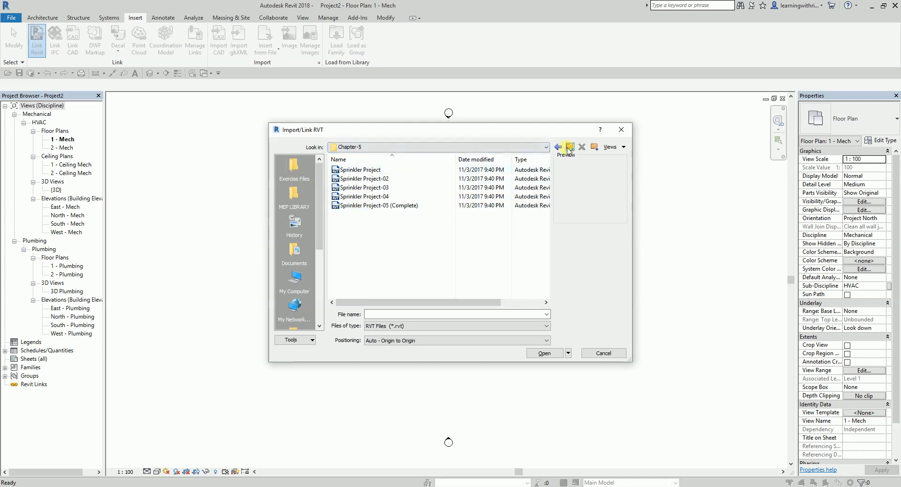
double_click(356, 170)
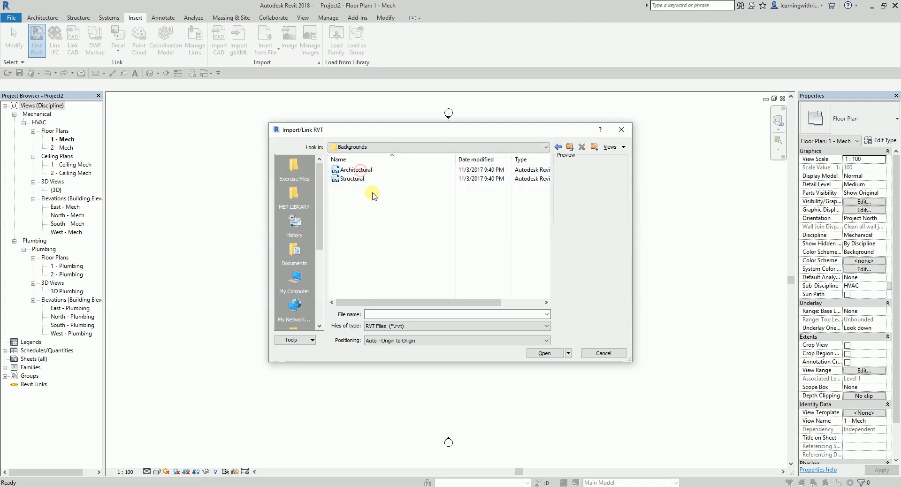
- Link the Architectural.rvt model with Auto - Origin to Origin positioning
click(356, 171)
click(357, 170)
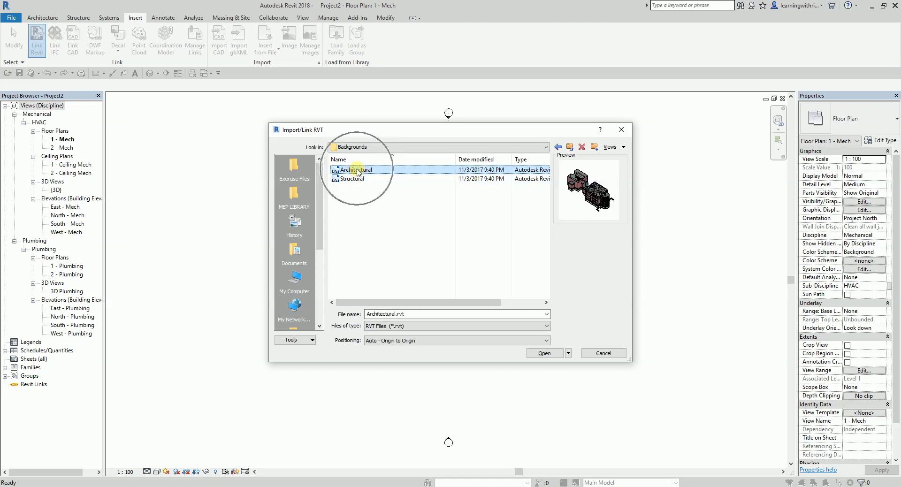
click(396, 343)
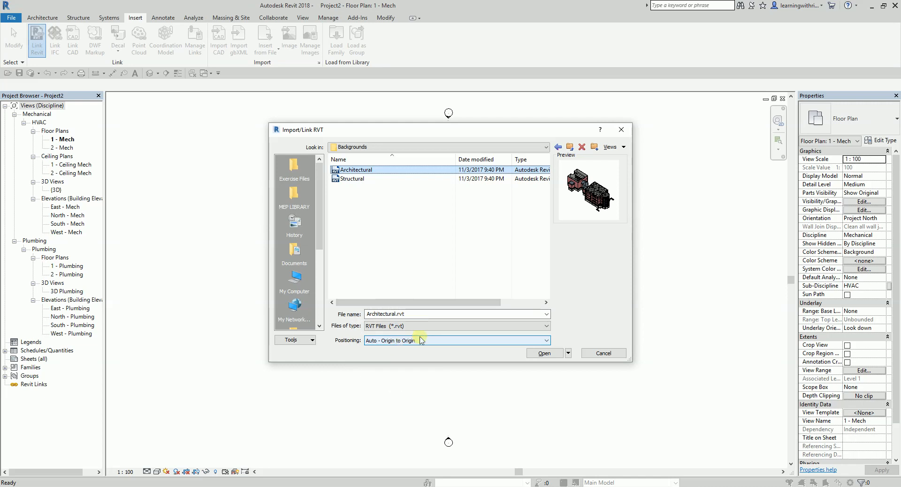
key(ctrl)
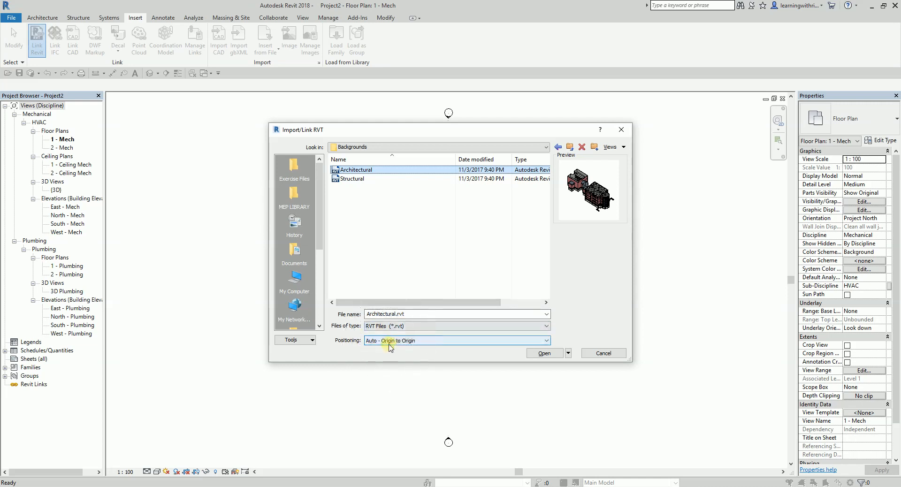
key(ctrl)
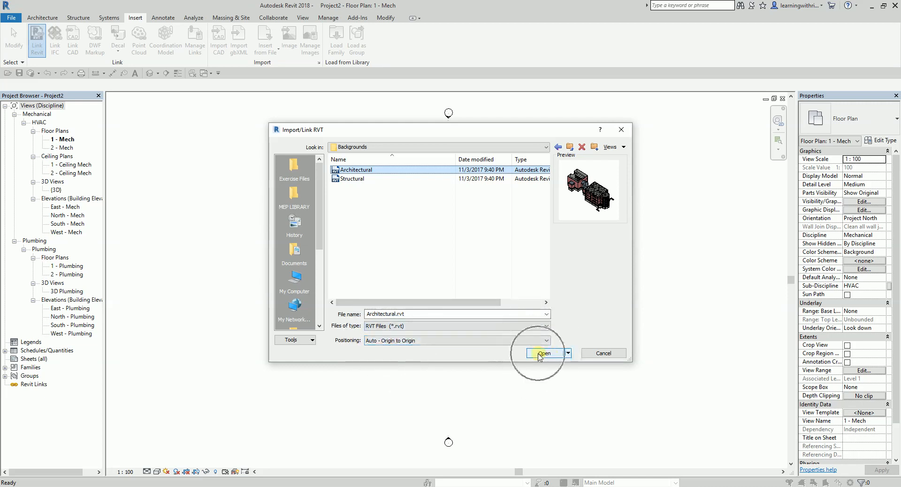
click(540, 354)
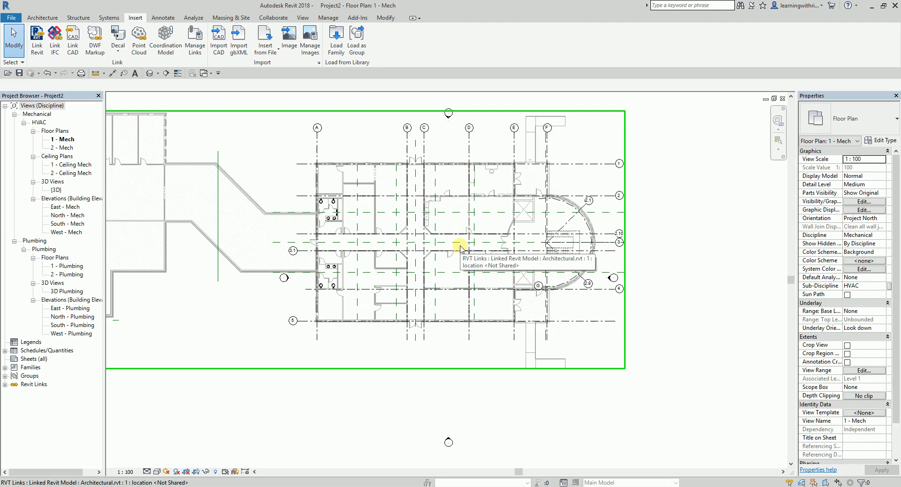
- Select the linked architectural model in the 1 - Mech floor plan and pin it in place
click(700, 217)
scroll(627, 222, down, 3)
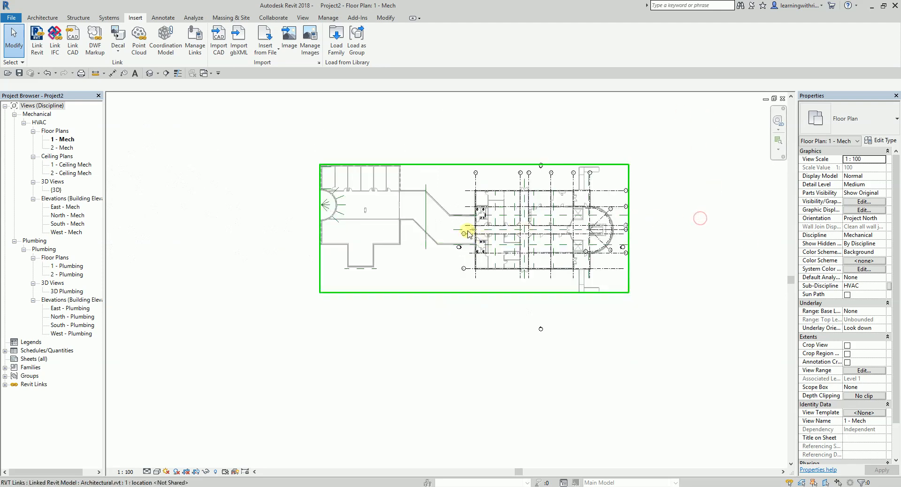
scroll(488, 234, up, 4)
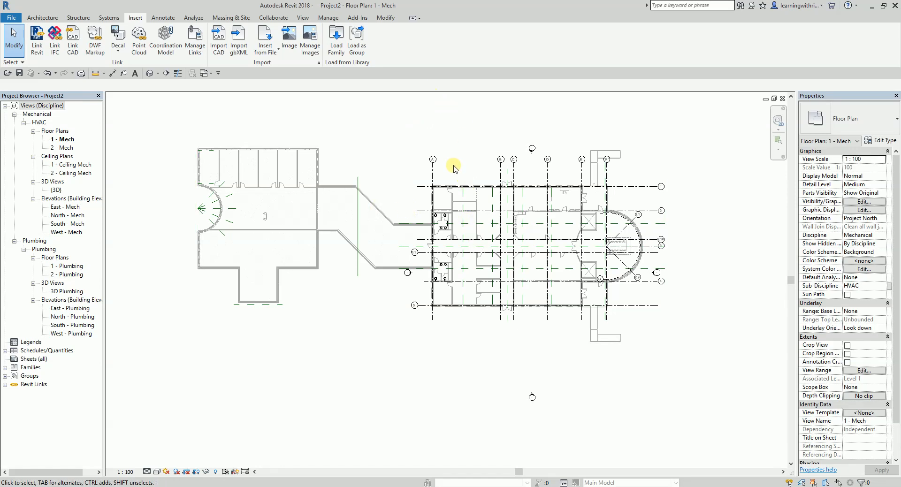
click(454, 191)
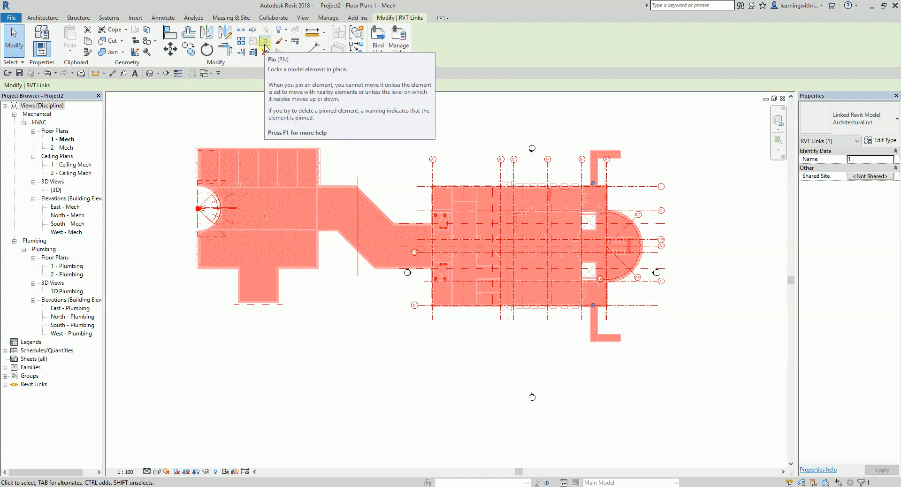
click(265, 46)
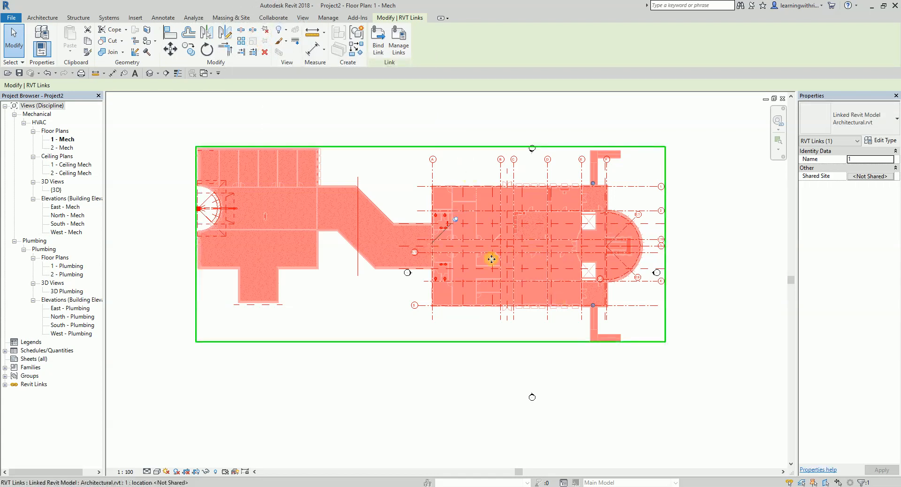
- Enable Room Bounding in the type properties of the linked Architectural.rvt model and deselect the link
click(885, 141)
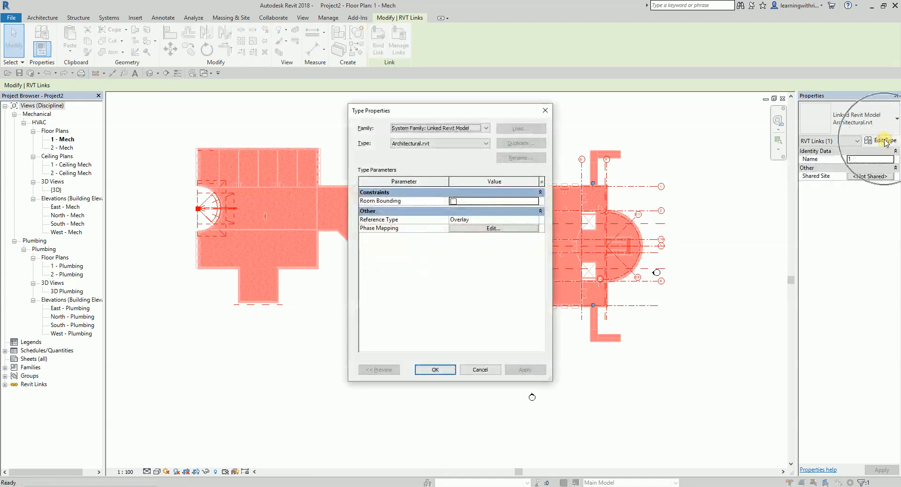
click(454, 201)
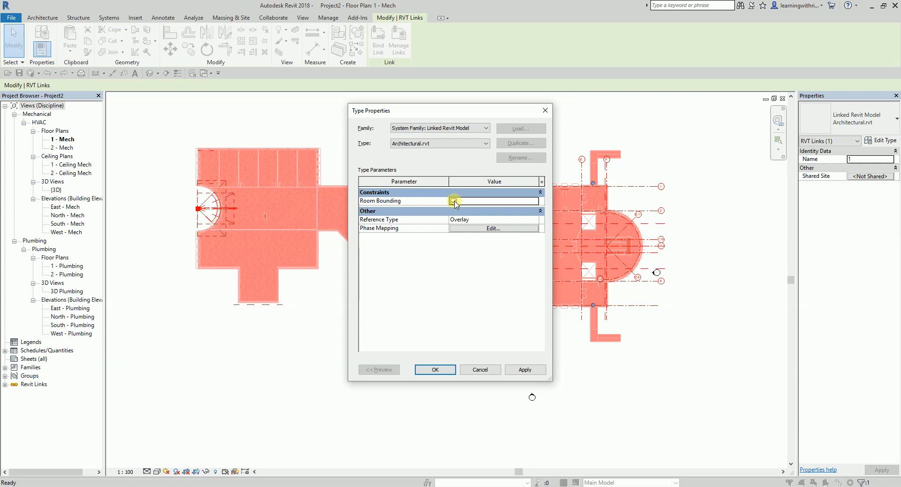
click(441, 372)
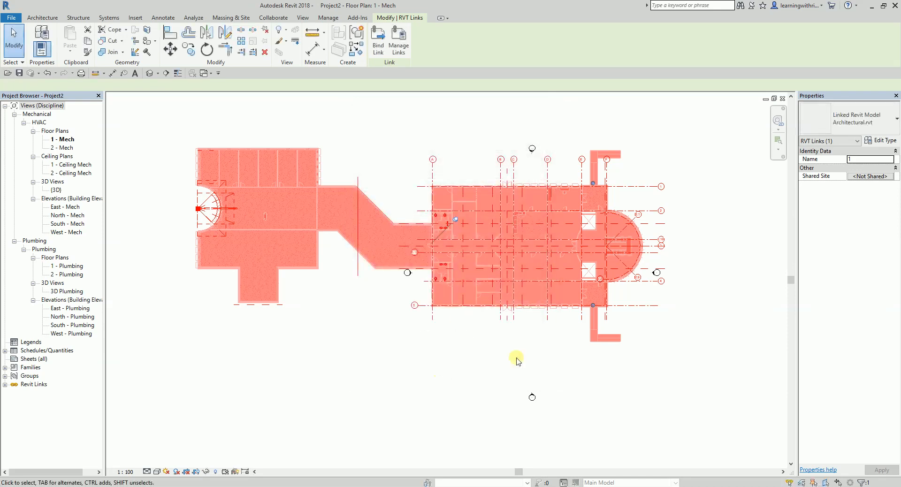
click(695, 393)
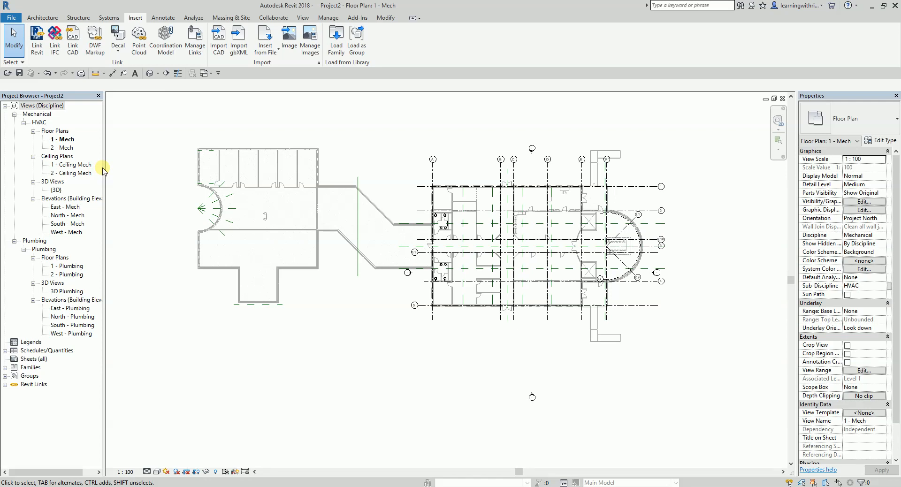
- Set the Sub-Discipline of the 1 - Mech and 2 - Mech floor plans together to Sprinkler
click(66, 140)
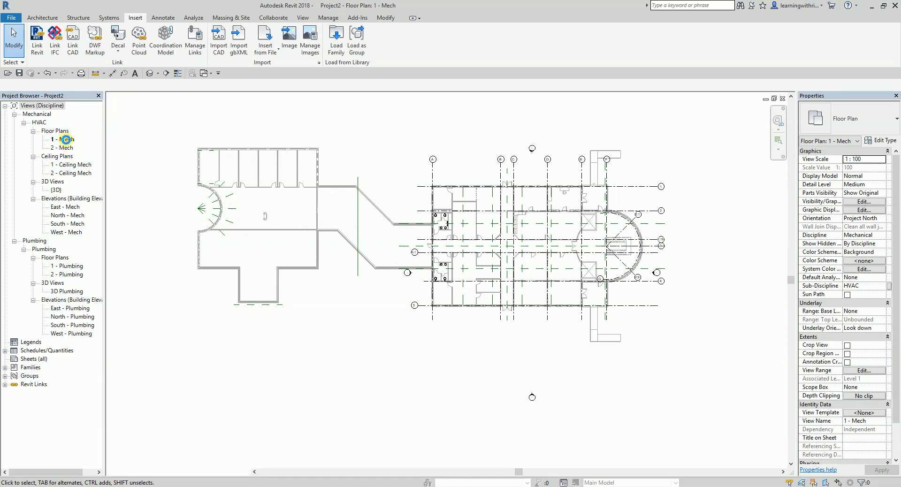
ctrl+click(67, 148)
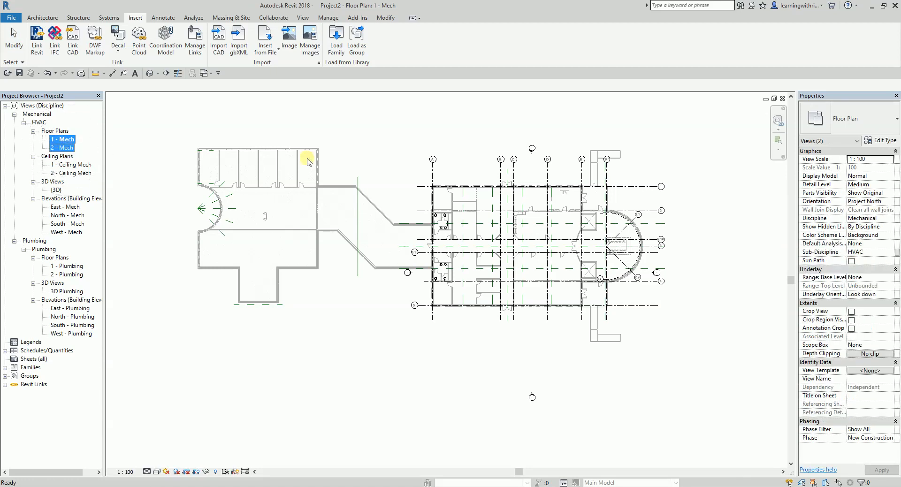
click(825, 97)
drag(796, 181, 756, 182)
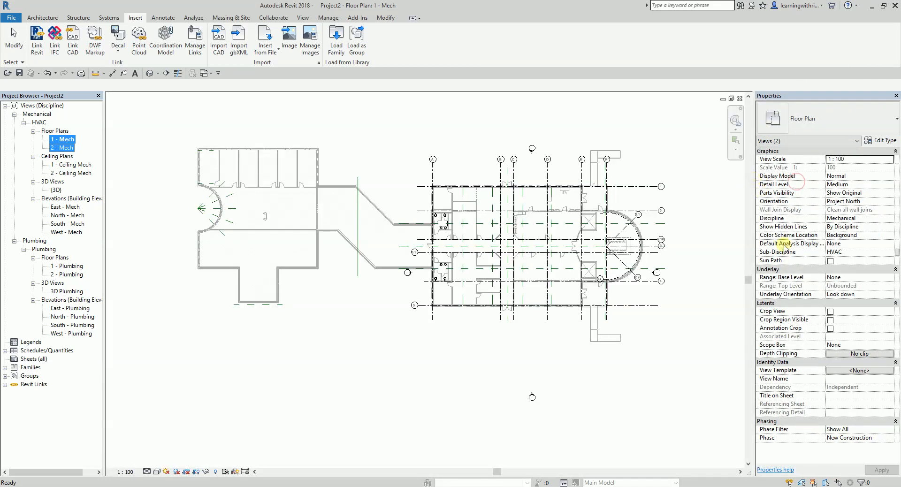
click(789, 252)
click(866, 254)
click(890, 254)
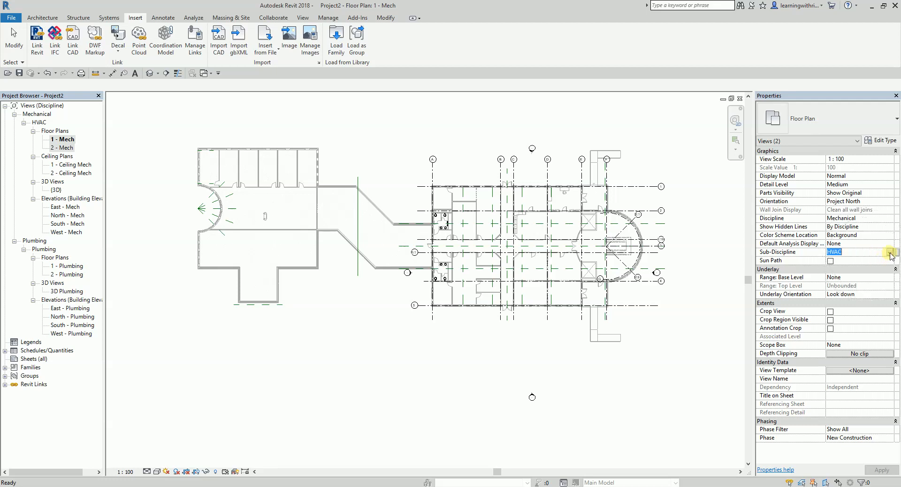
click(890, 254)
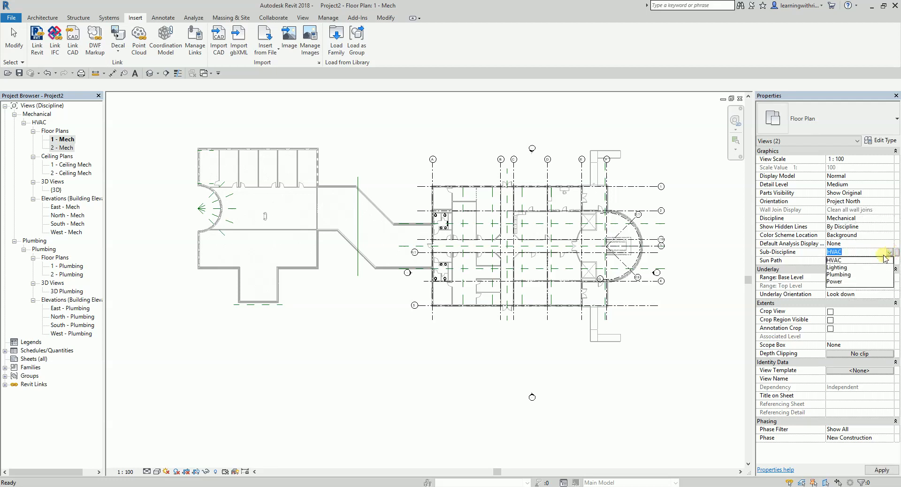
click(847, 253)
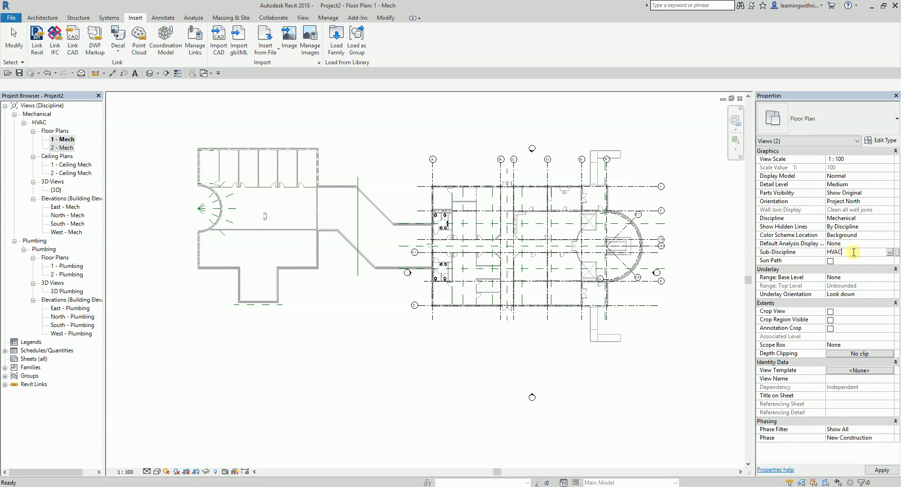
click(853, 252)
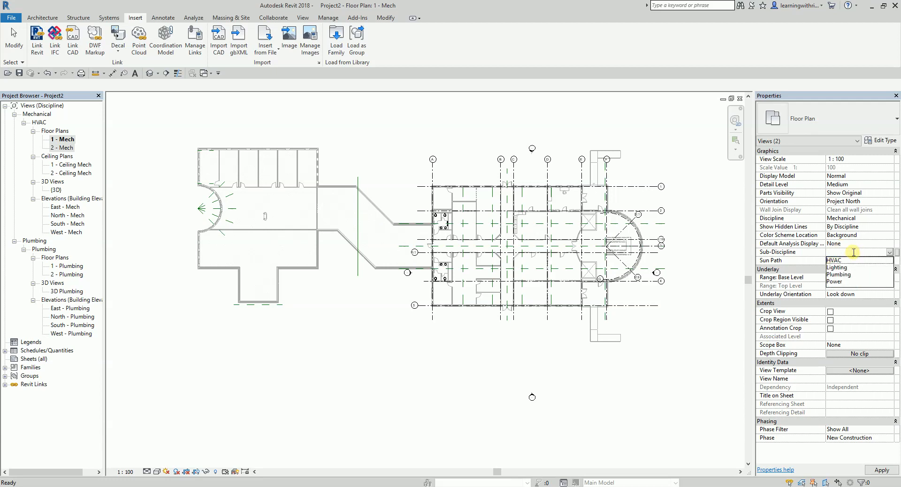
text(Sprinkler)
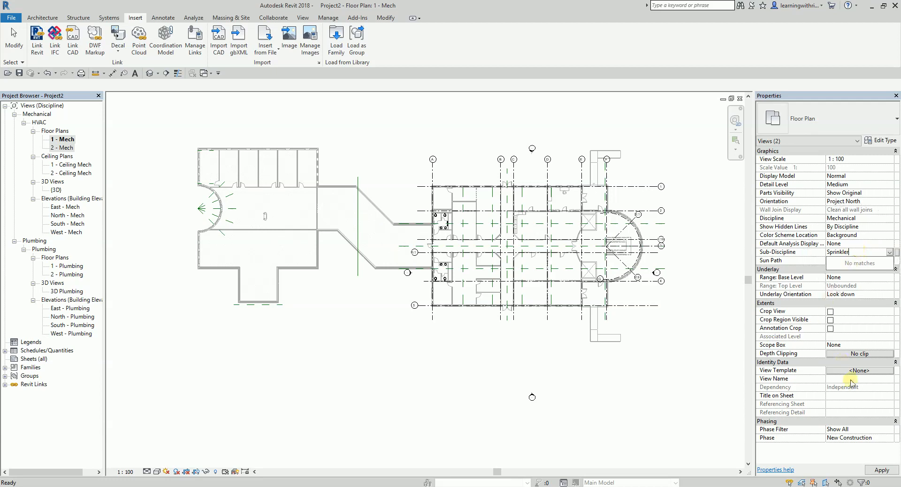
click(881, 470)
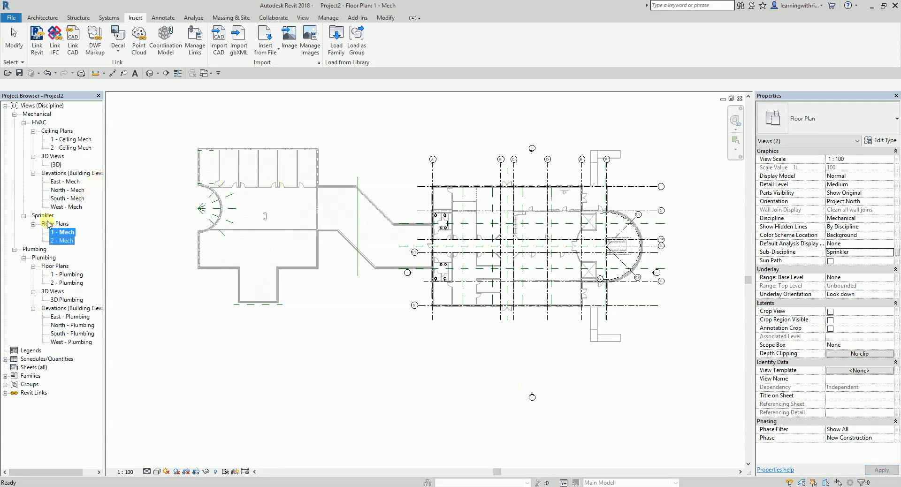
- Rename the 1 - Mech floor plan as 1 - Sprinkler
click(61, 240)
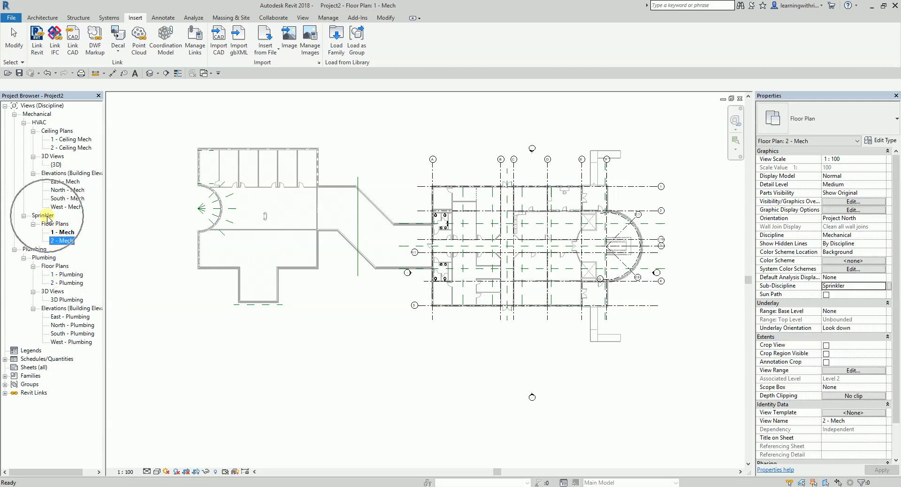
right_click(69, 233)
click(132, 369)
click(443, 238)
key(BackSpace)
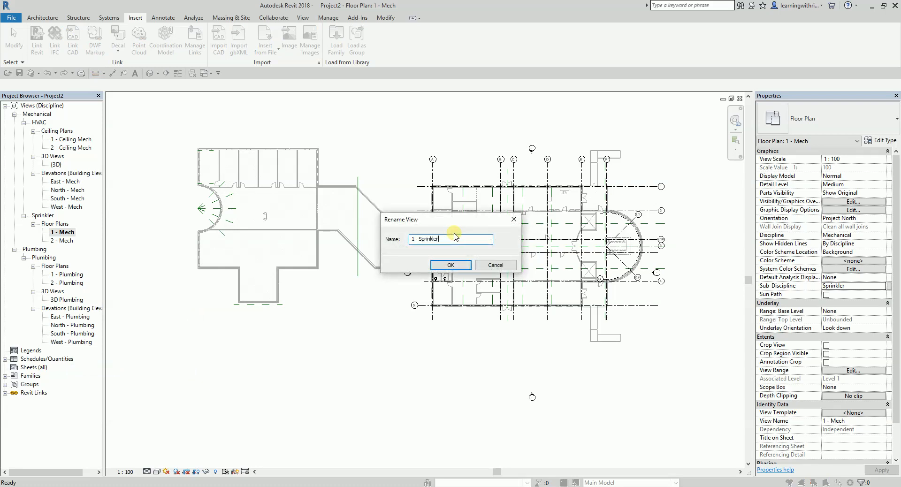
drag(452, 240, 421, 241)
click(451, 265)
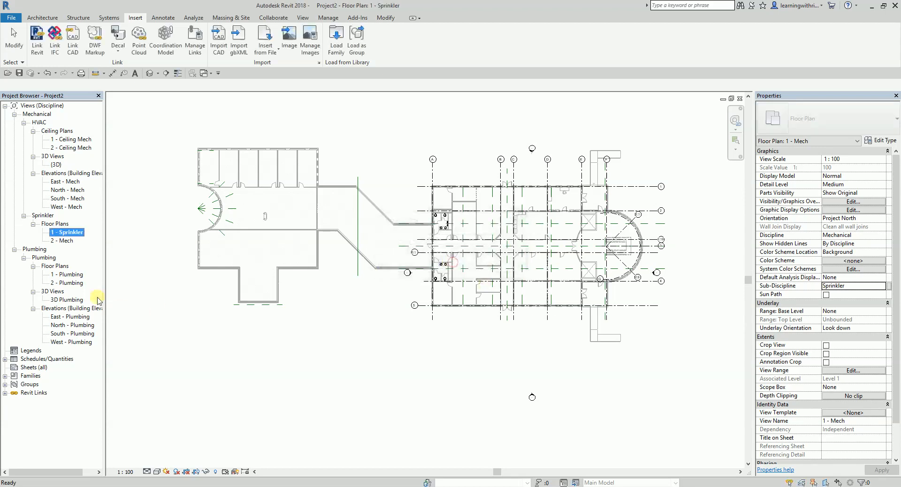
- Rename the 2 - Mech floor plan as 2 - Sprinkler and clear the view selection
right_click(61, 241)
click(99, 376)
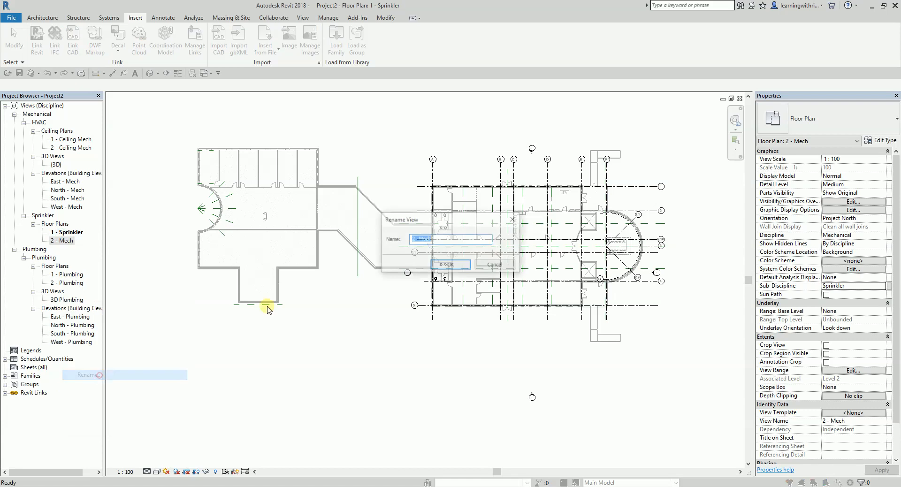
click(442, 238)
drag(419, 239, 437, 239)
text(Sprinkler)
click(445, 266)
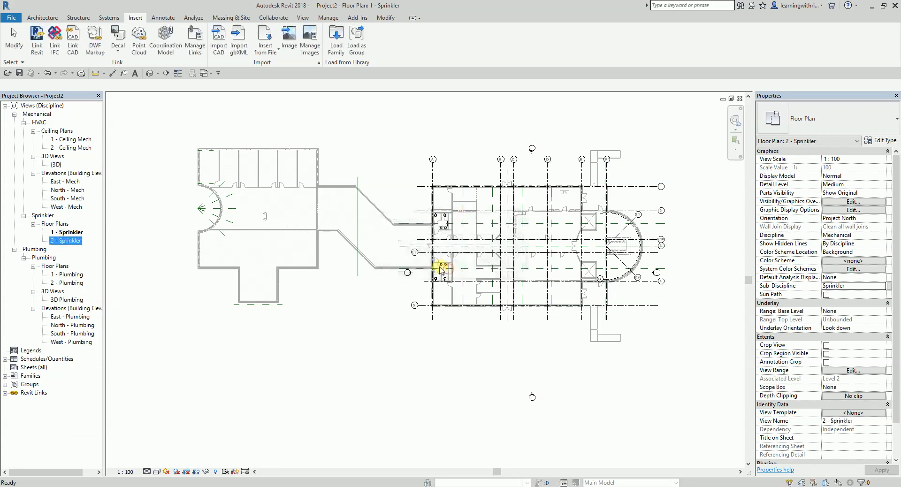
click(170, 126)
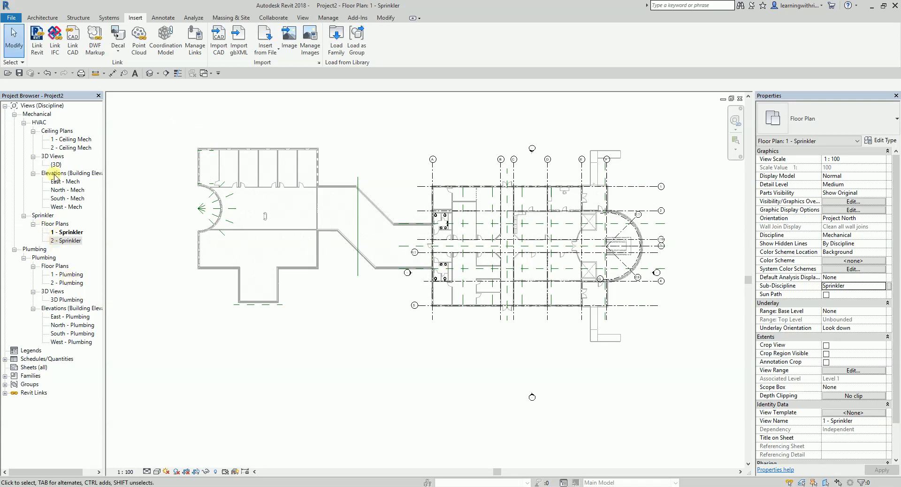
- Assign the existing Sprinkler sub-discipline to all remaining HVAC views: the ceiling plans, the 3D view and the four Mech elevations
click(69, 140)
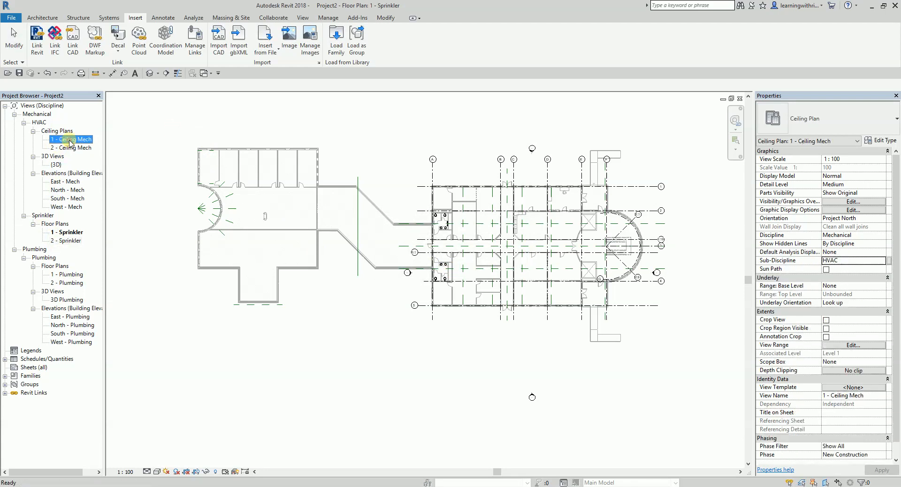
shift+click(75, 208)
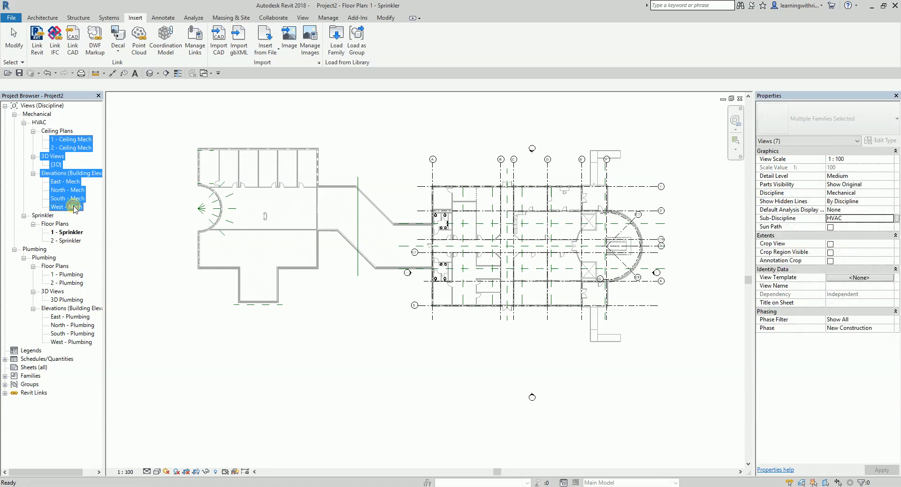
click(887, 218)
click(889, 218)
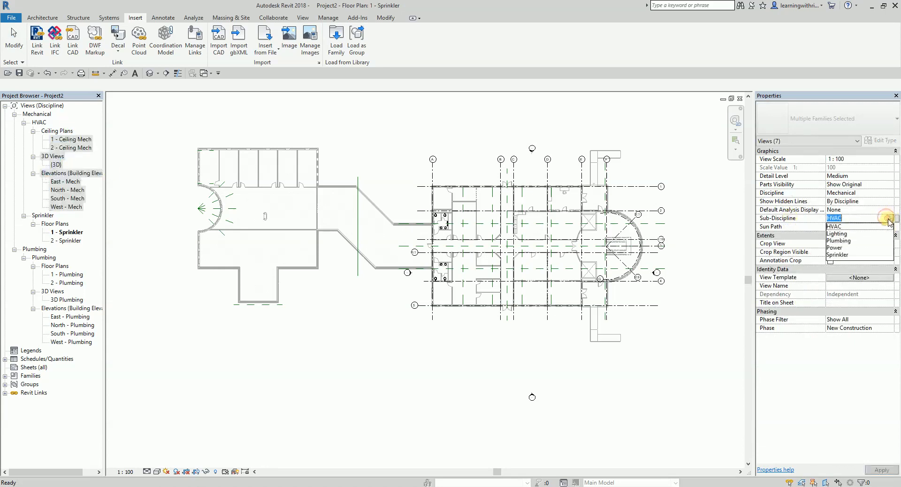
click(841, 259)
click(178, 114)
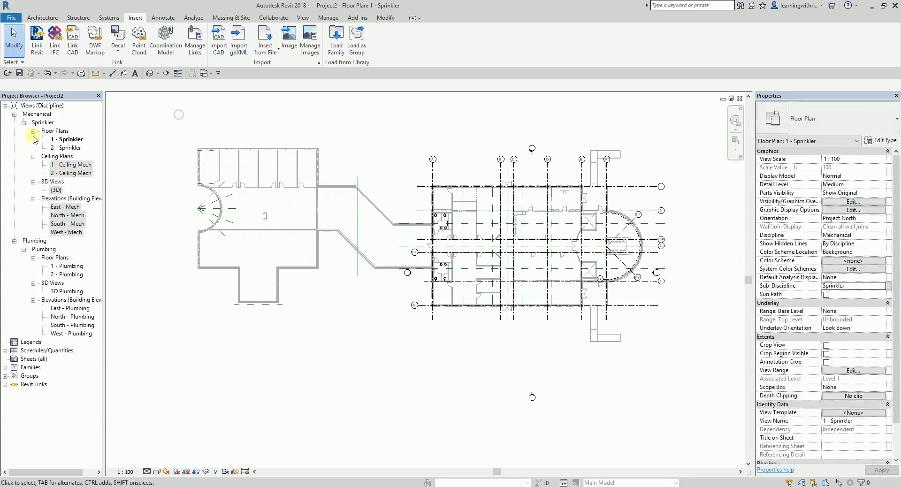
- Rename the 1 - Ceiling Mech ceiling plan as 1 - Ceiling Sprinkler
click(82, 174)
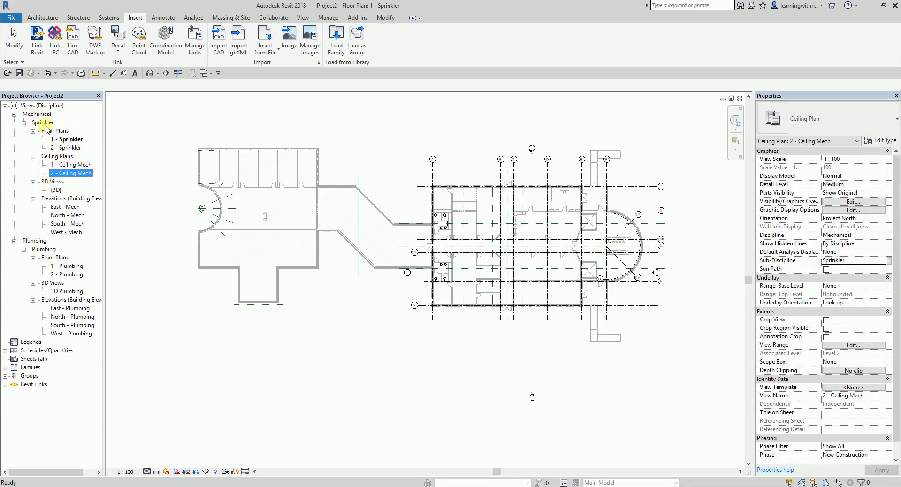
right_click(73, 166)
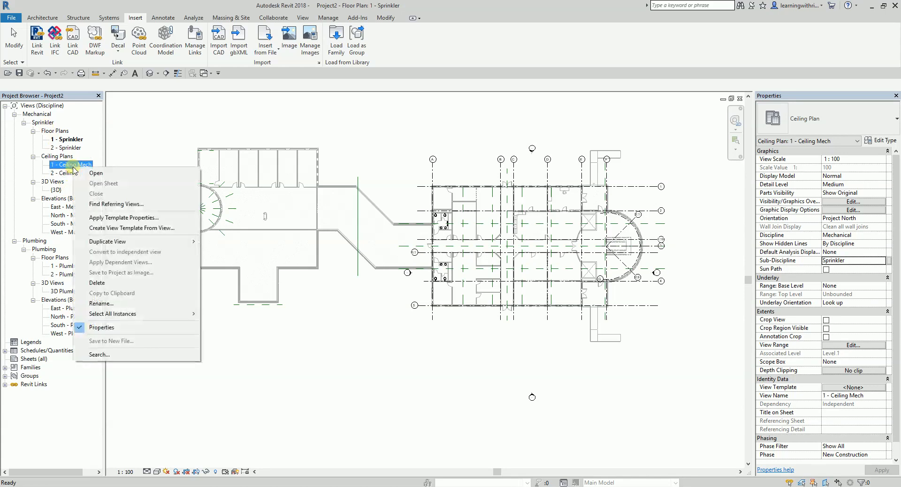
click(105, 303)
click(442, 238)
double_click(439, 239)
text(Sprinkler)
click(451, 265)
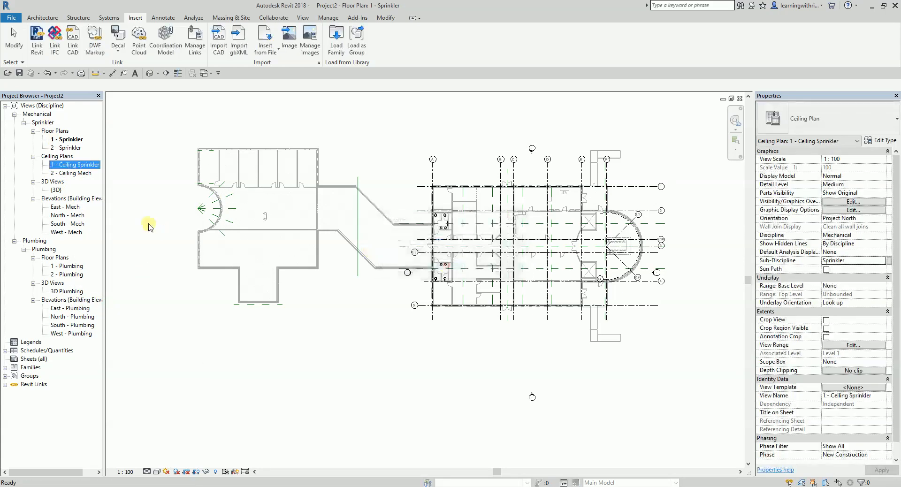
- Rename the 2 - Ceiling Mech ceiling plan as 2 - Ceiling Sprinkler
right_click(73, 172)
click(140, 309)
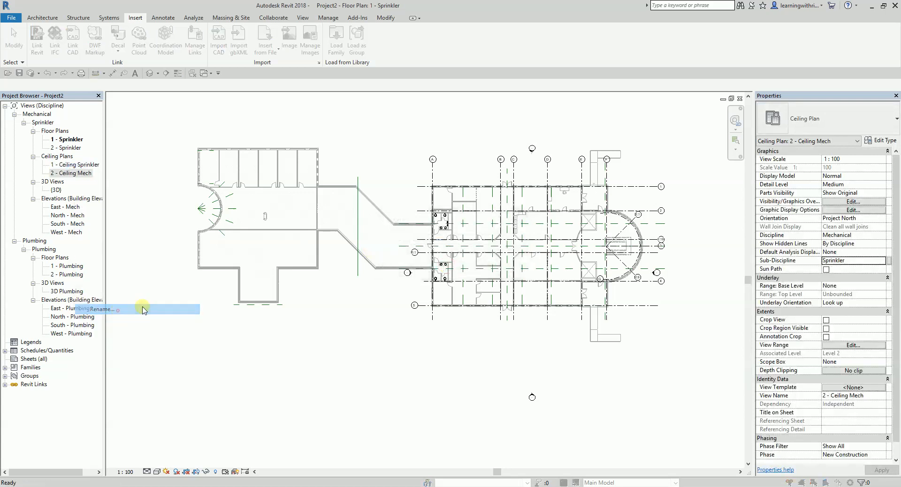
click(440, 239)
double_click(439, 240)
text(Sprinkler)
click(450, 264)
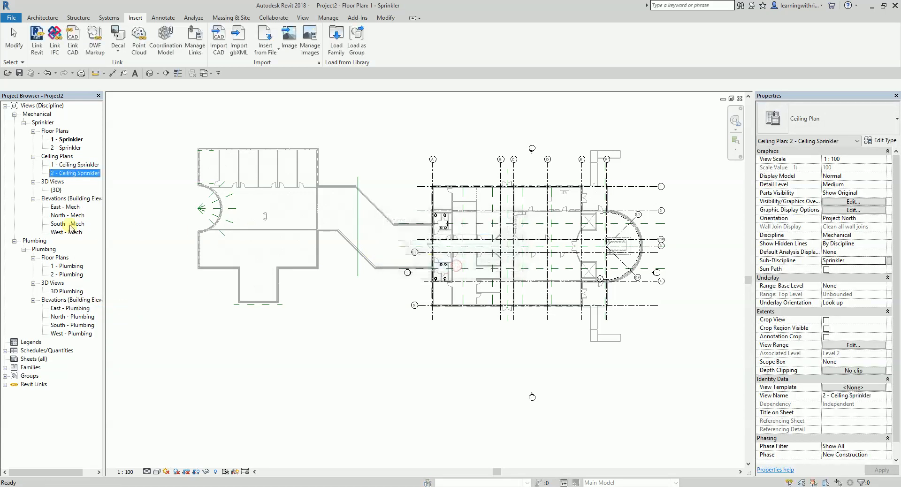
- Rename the East - Mech elevation as East - Sprinkler
right_click(61, 206)
click(116, 342)
click(423, 239)
double_click(432, 239)
text(Sprinkler)
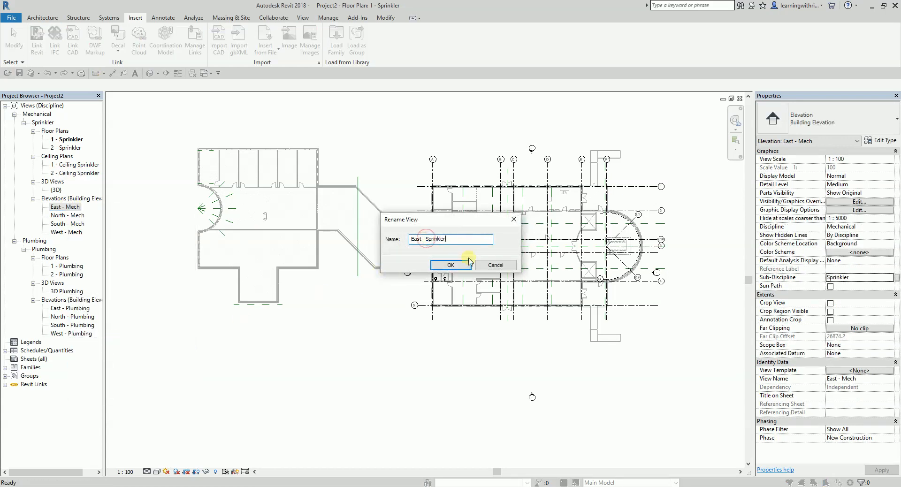
click(451, 264)
- Rename the North - Mech elevation as North - Sprinkler
right_click(71, 215)
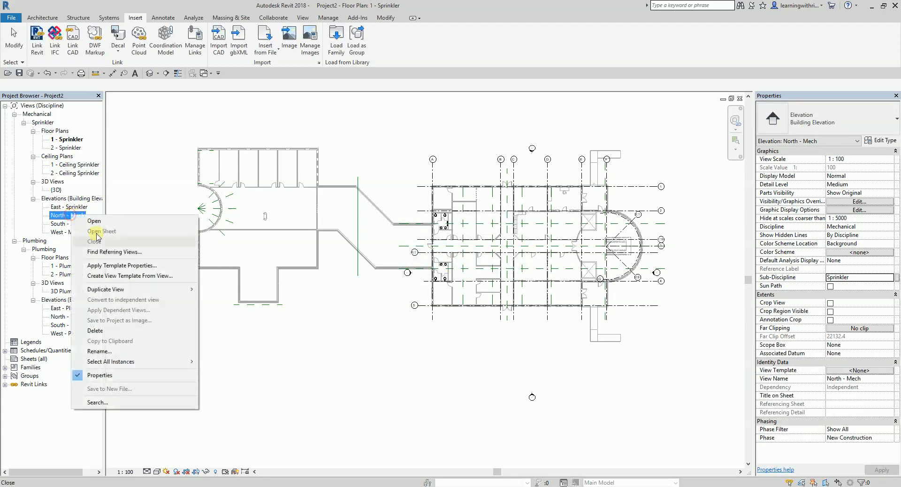
click(104, 350)
click(433, 239)
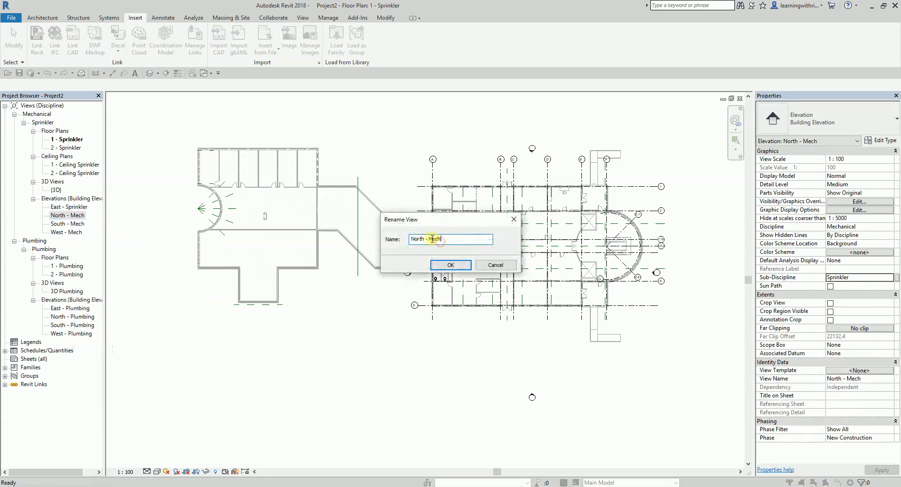
text(Sprinkler)
click(451, 264)
- Rename the South - Mech elevation as South - Sprinkler
right_click(76, 226)
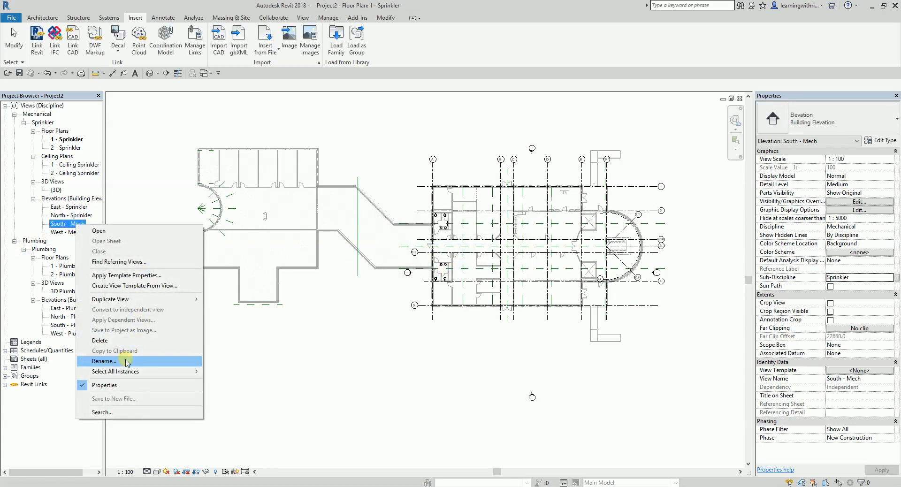
click(125, 362)
double_click(430, 239)
text(Sprinkler)
click(451, 264)
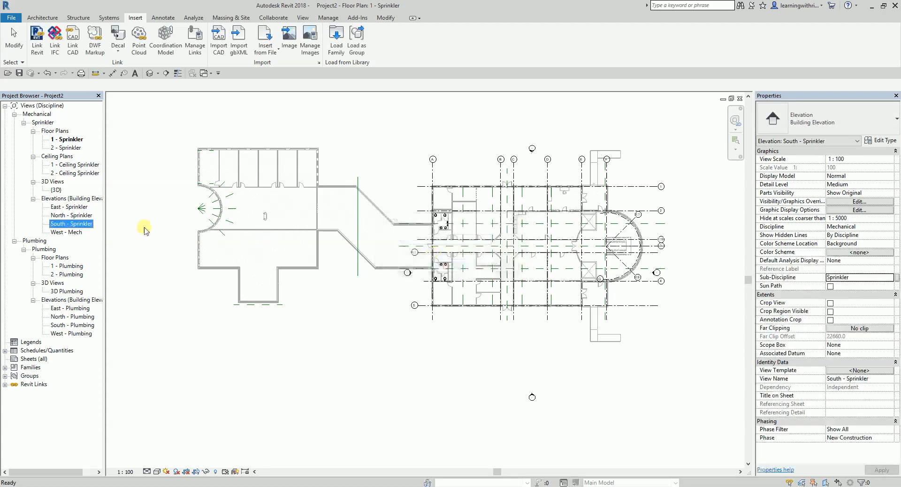
- Rename the West - Mech elevation as West - Sprinkler and clear the view selection
right_click(74, 232)
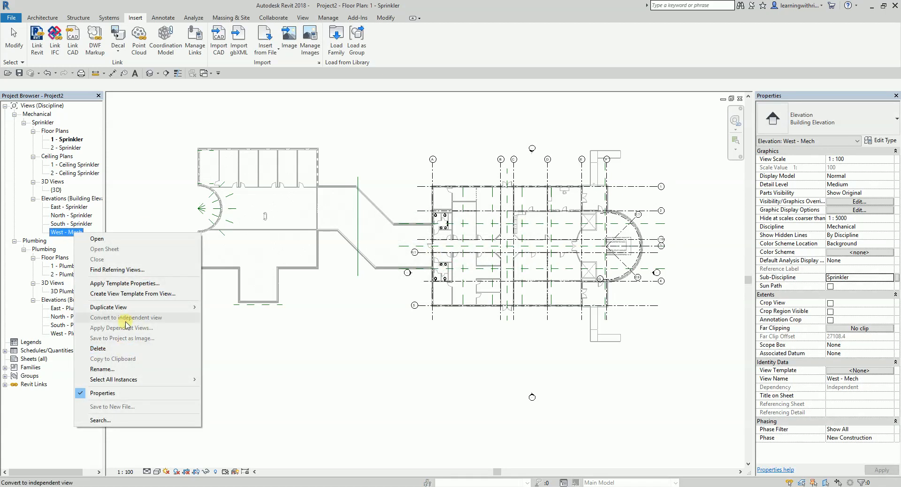
click(113, 369)
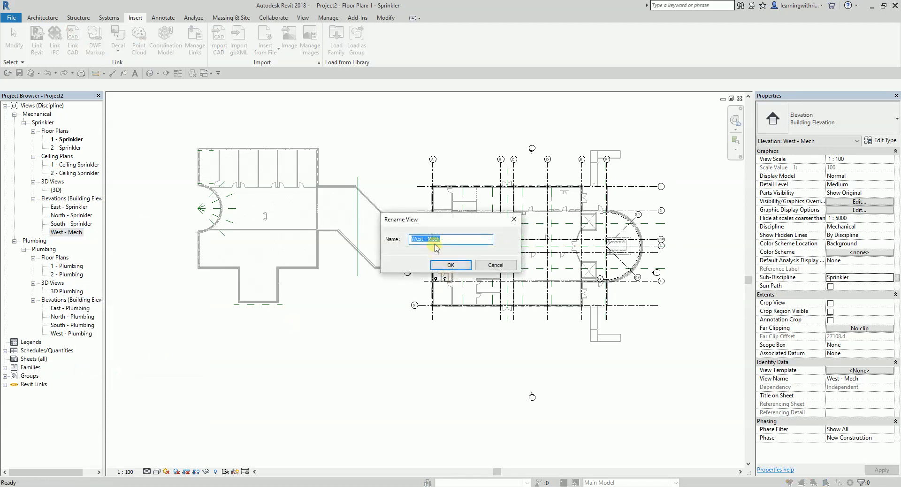
double_click(433, 239)
text(Sprinkler)
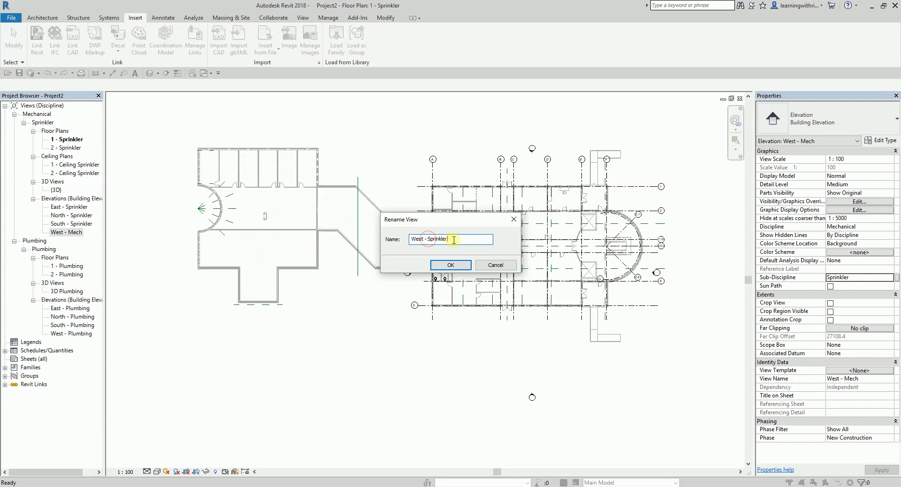
click(450, 265)
click(160, 236)
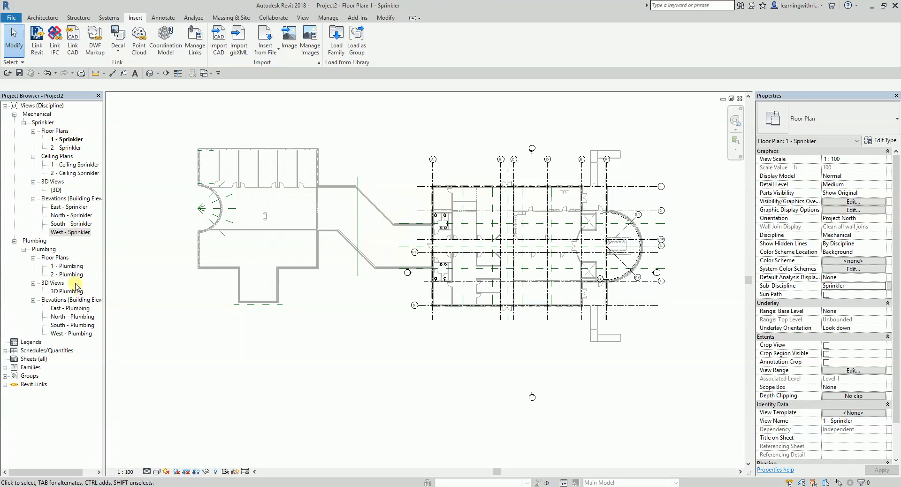
- Open the South - Sprinkler building elevation view
click(80, 224)
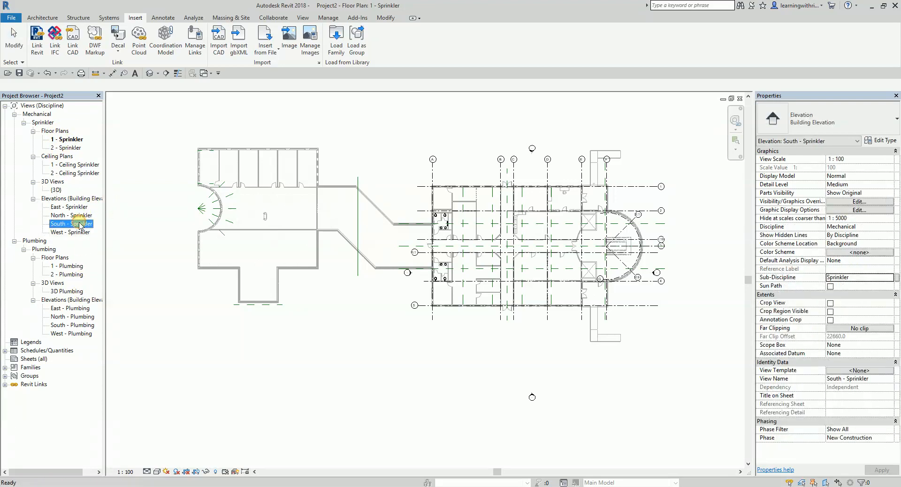
double_click(78, 224)
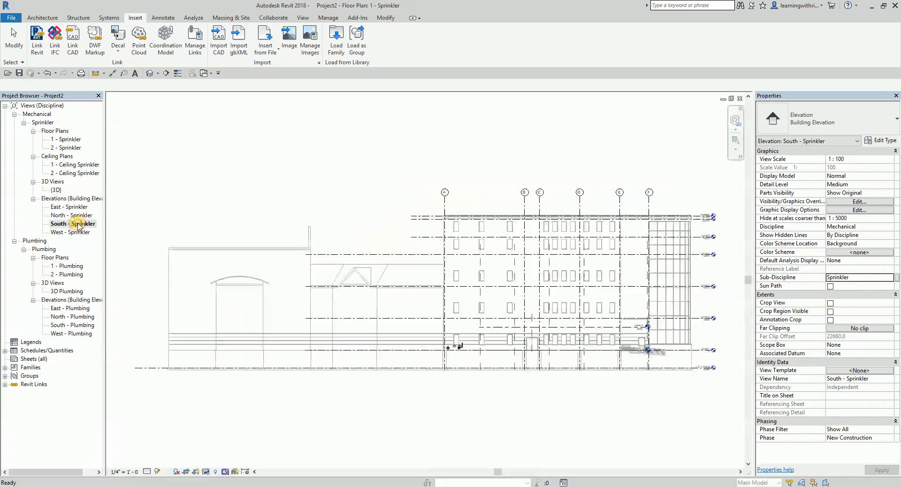
- Extend the project's aligned Level 1 and Level 2 lines past the building so their heads clear the linked model's level heads
middle_drag(675, 421, 392, 397)
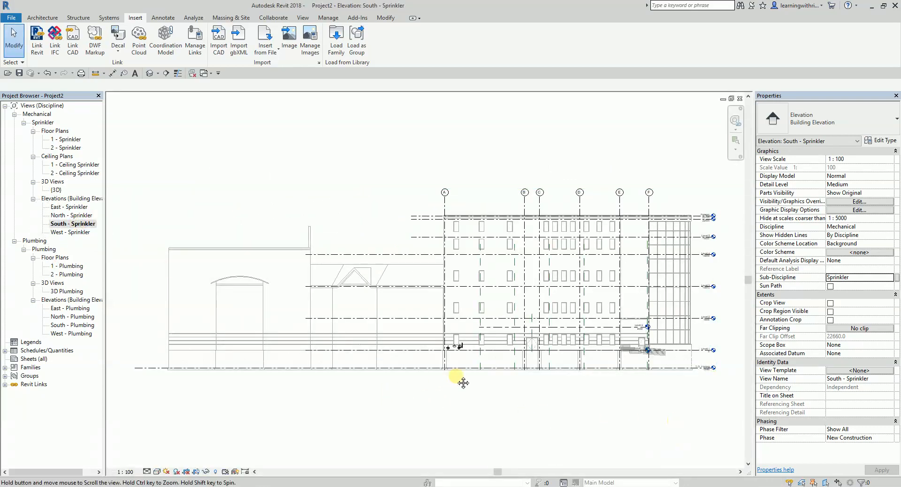
middle_drag(461, 380, 363, 370)
scroll(239, 287, up, 3)
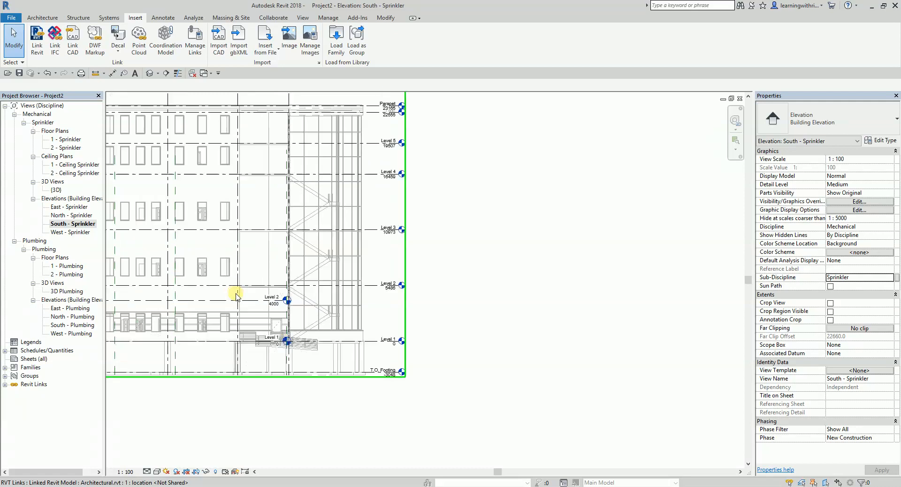
click(248, 302)
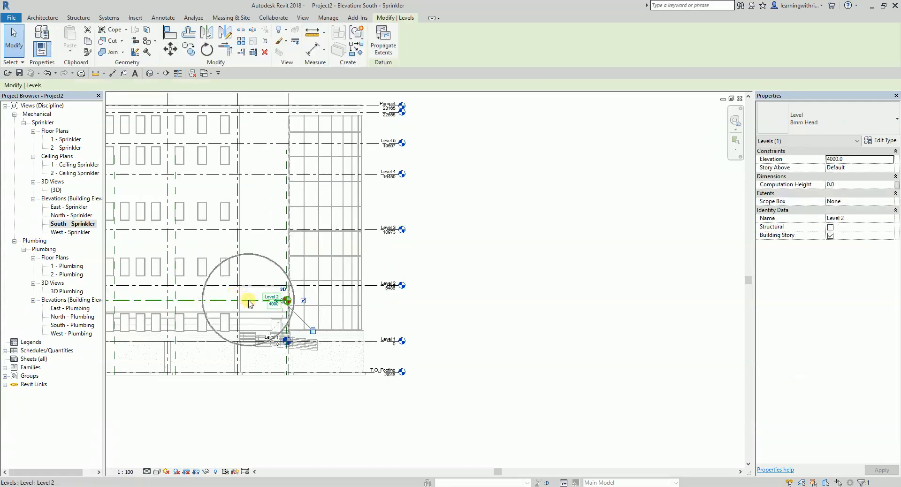
drag(286, 304, 451, 311)
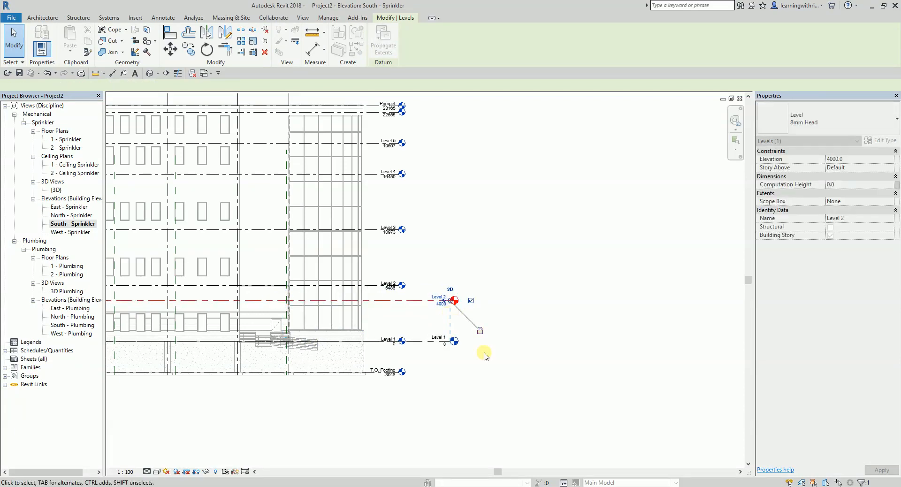
click(550, 404)
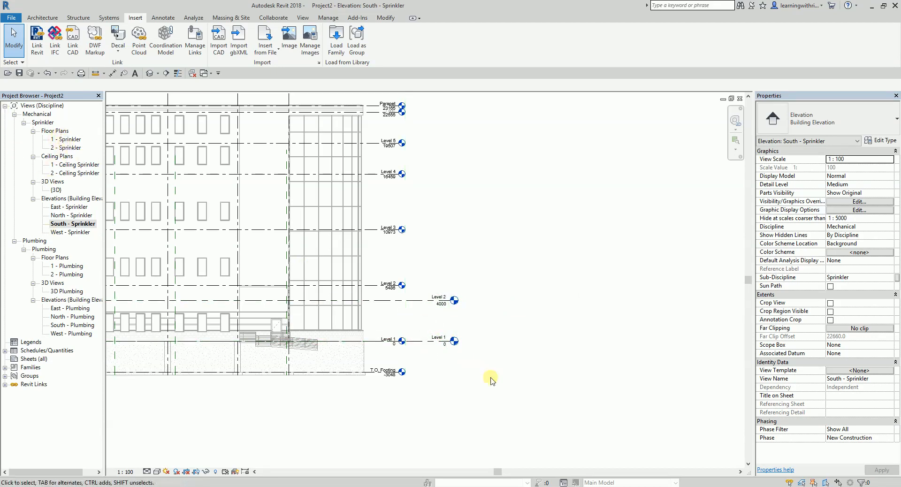
- Set the elevation of the project's Level 2 to 5486 to match the linked model's Level 2
scroll(410, 293, up, 3)
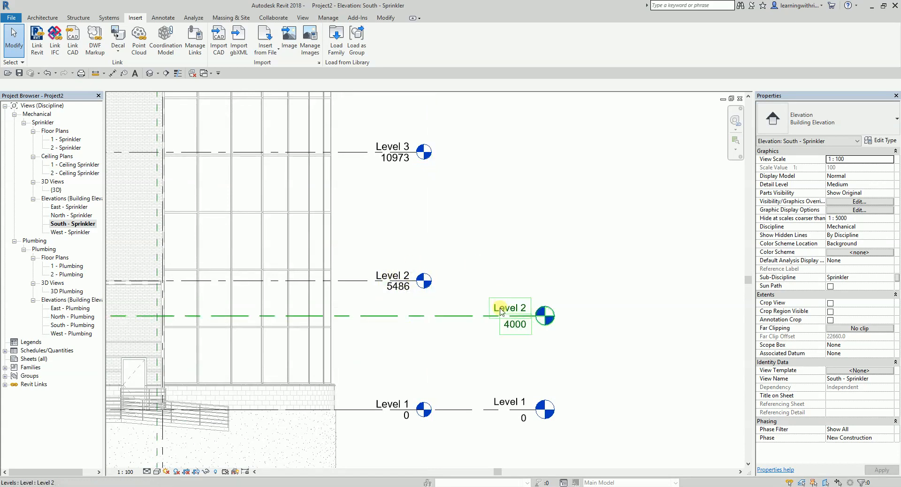
click(519, 329)
click(519, 329)
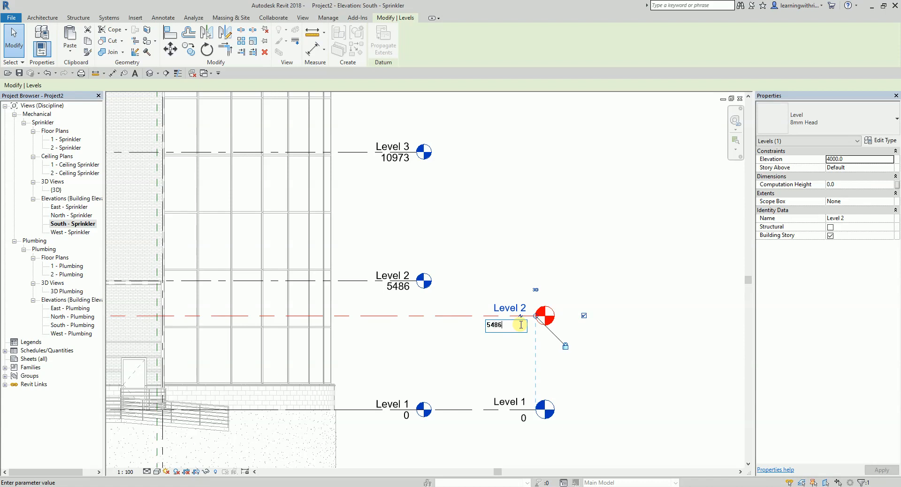
key(Return)
click(647, 380)
click(637, 296)
- Create a level similar to Level 2 by picking the linked model's level line at 22555 with Pick Lines
scroll(587, 270, down, 2)
middle_drag(564, 200, 544, 249)
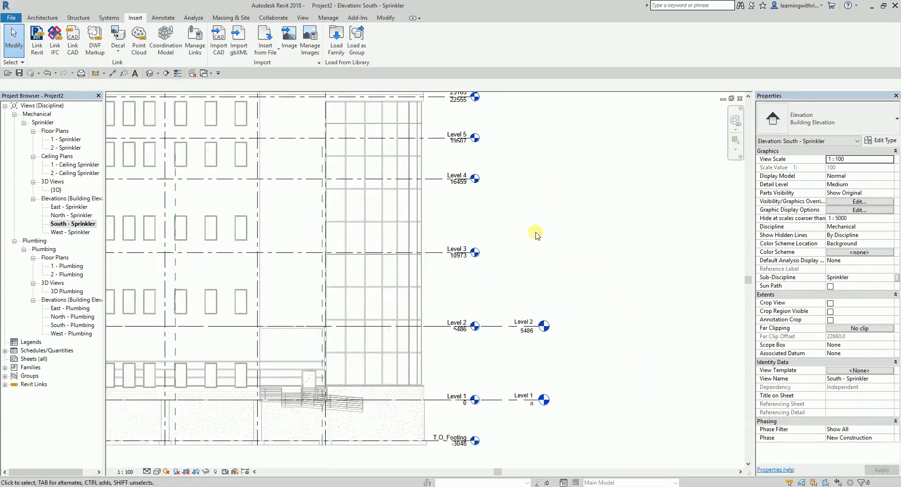
scroll(536, 225, down, 1)
middle_drag(532, 206, 531, 216)
key(ctrl)
key(ctrl)
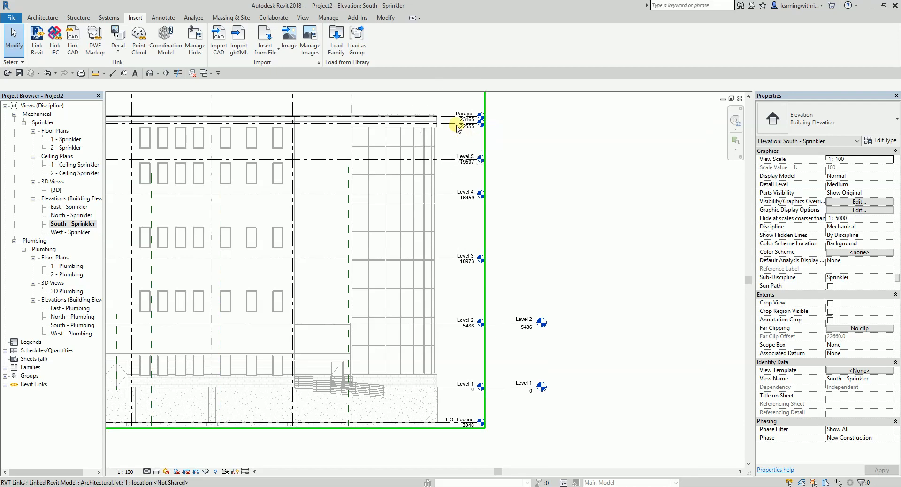
key(ctrl)
click(505, 324)
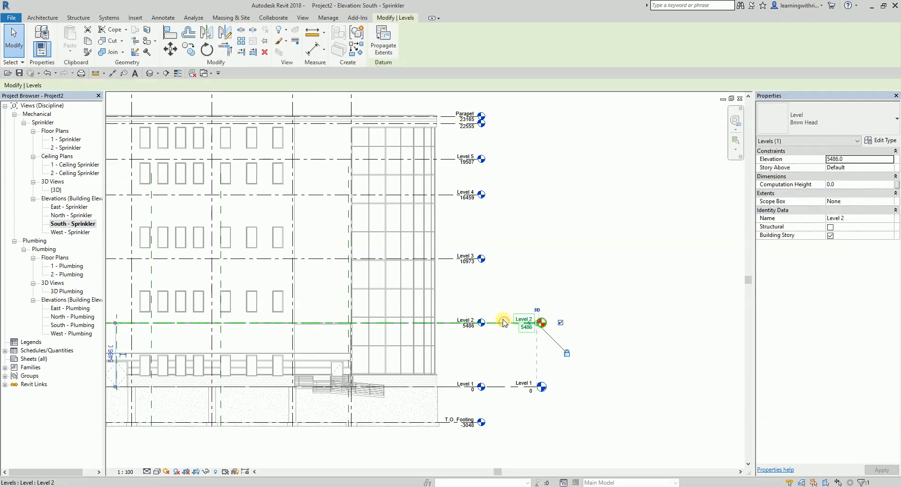
right_click(503, 323)
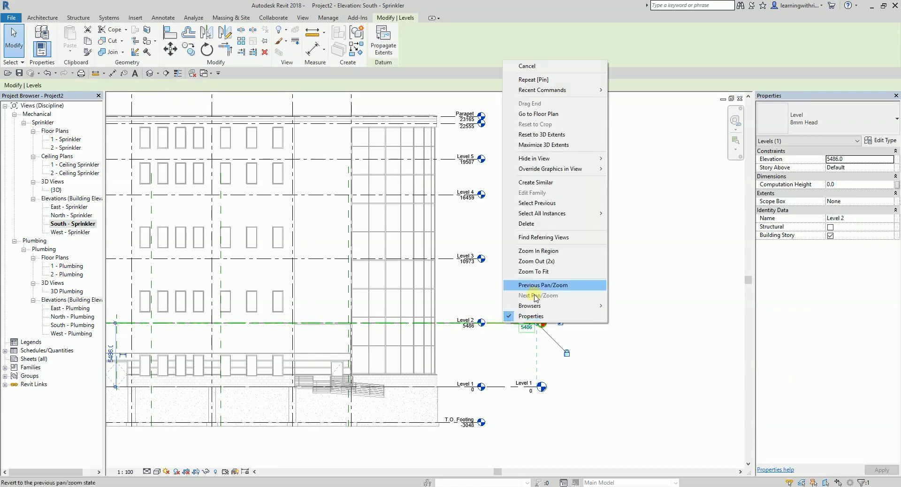
click(542, 189)
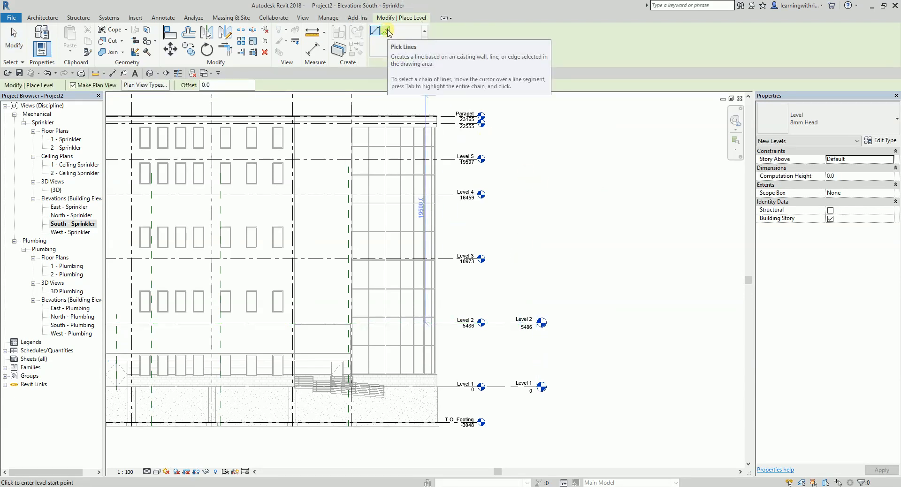
click(387, 34)
scroll(536, 131, up, 2)
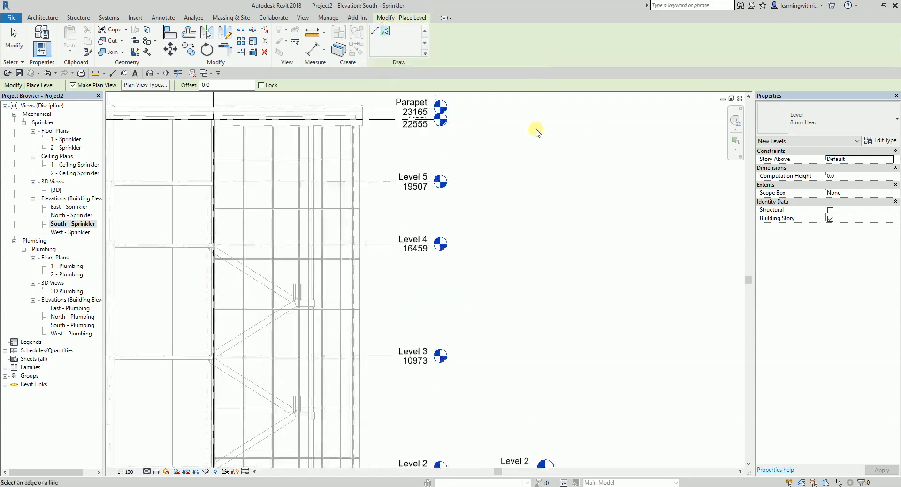
middle_drag(536, 131, 584, 205)
click(431, 194)
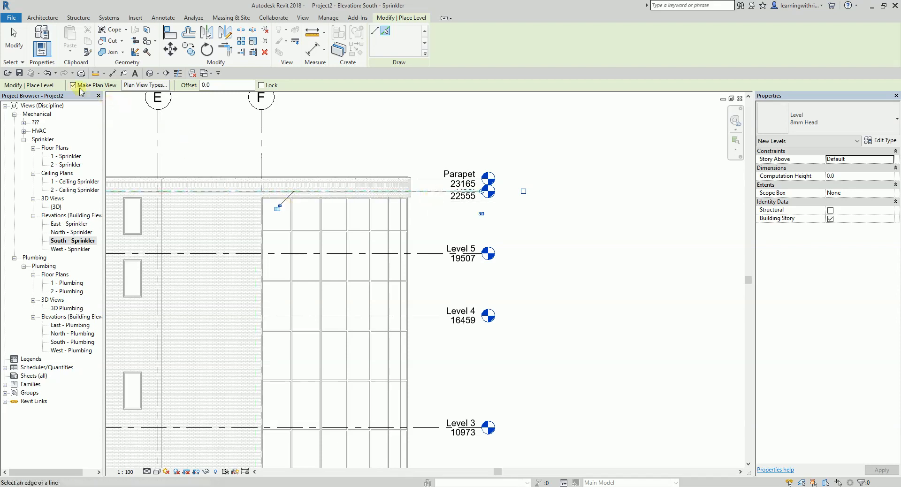
click(14, 39)
- Extend the new level line at 22555 past the building and align its end with the Level 1 and Level 2 heads
scroll(603, 237, down, 3)
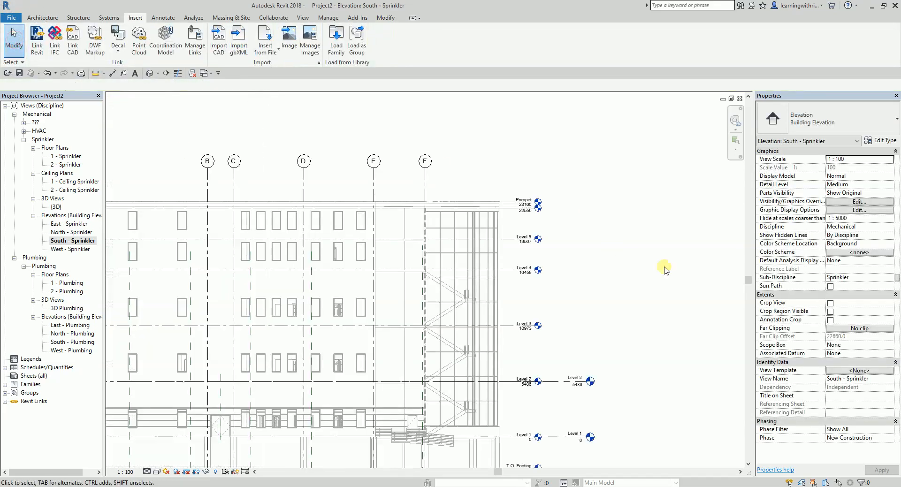
click(439, 180)
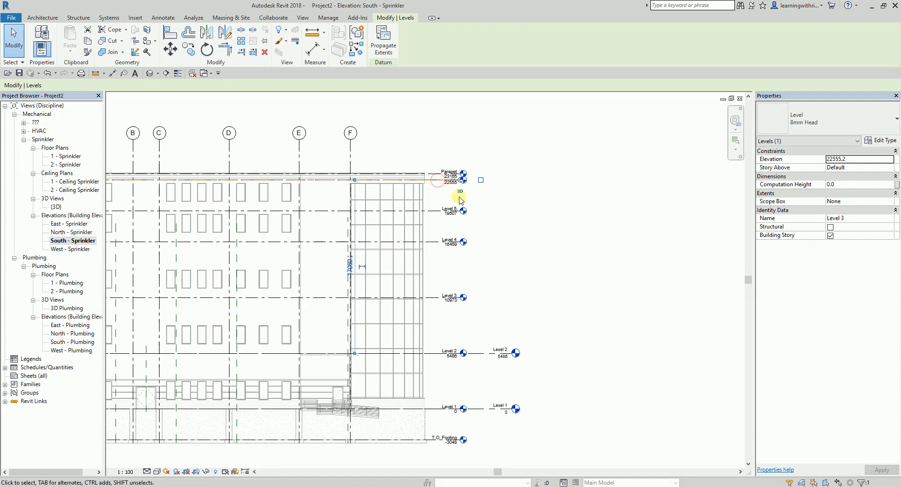
drag(462, 182, 508, 180)
click(584, 264)
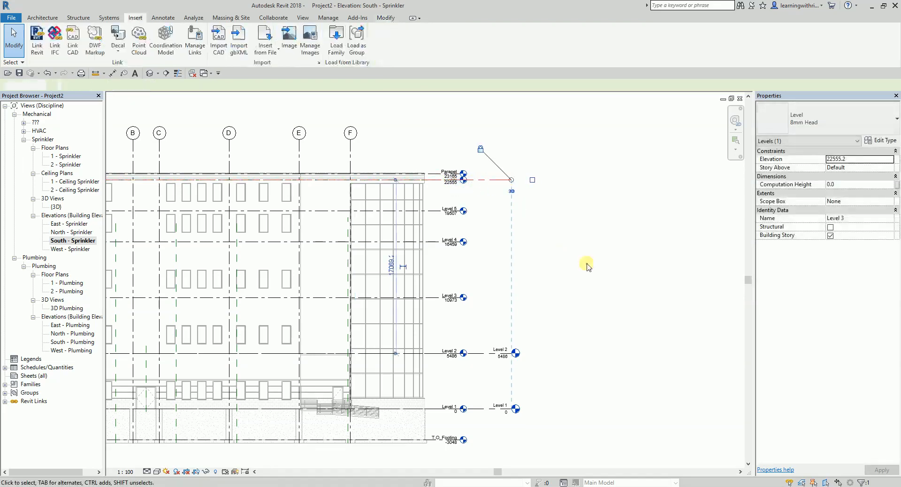
- Show the head of the new level at 22555 and rename the level Roof, including its corresponding views
scroll(542, 195, up, 2)
click(475, 169)
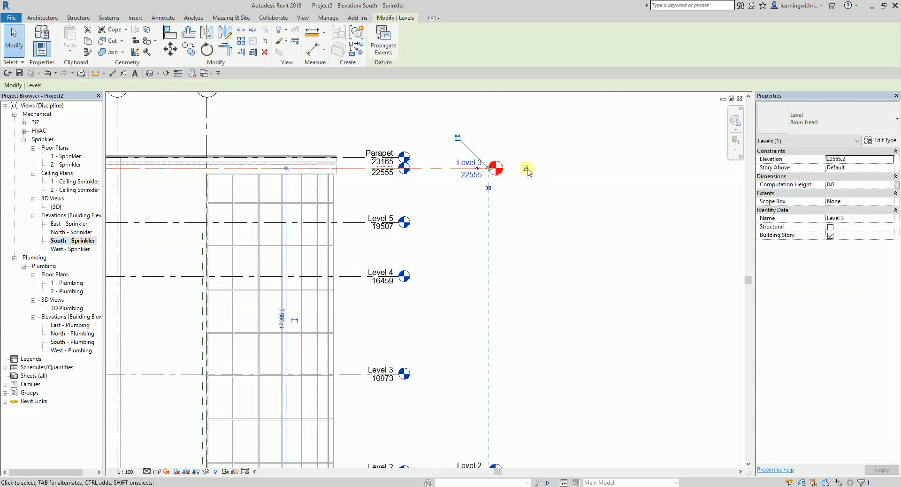
click(469, 164)
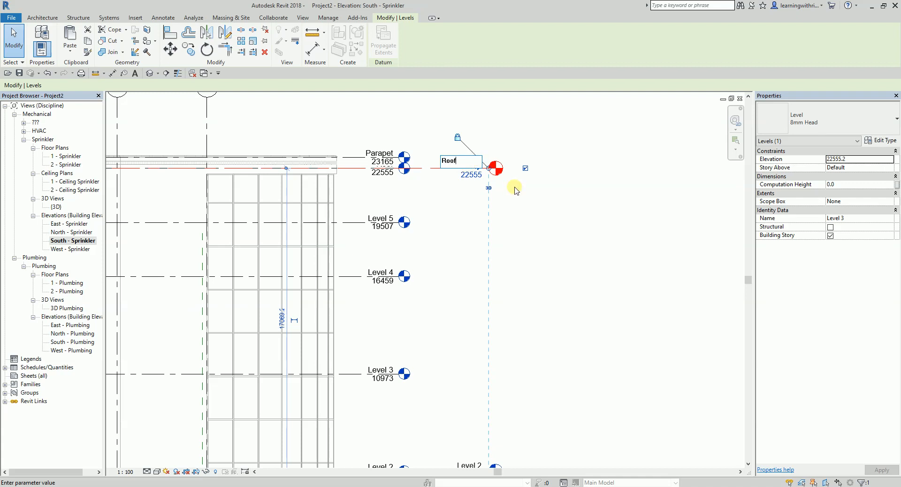
key(Return)
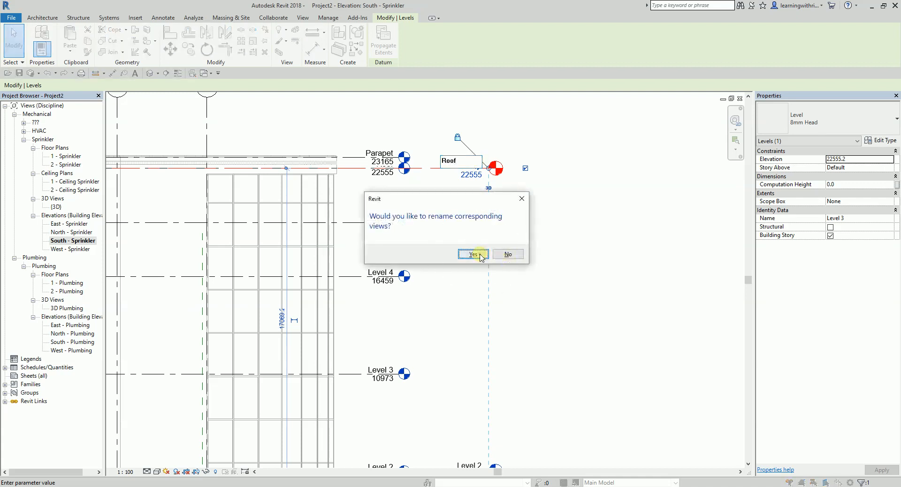
click(474, 254)
click(612, 235)
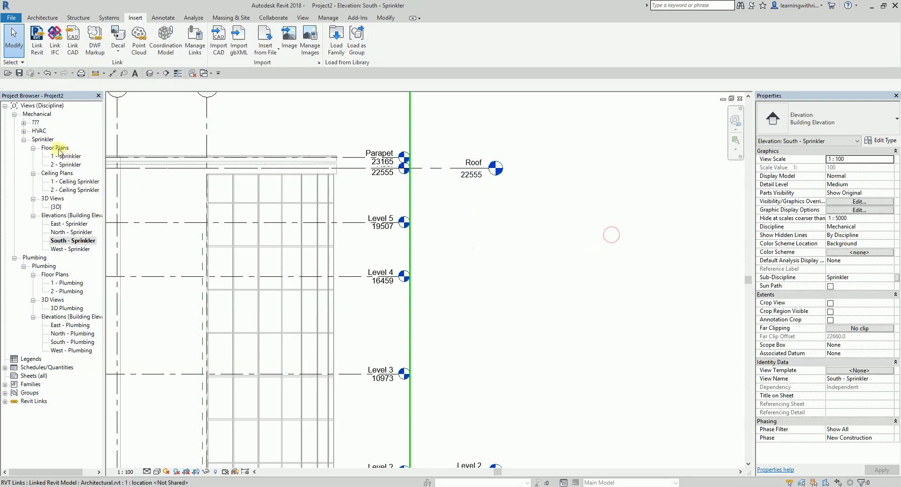
- Delete the Roof ceiling plan from the ??? sub-discipline of the mechanical views
key(ctrl)
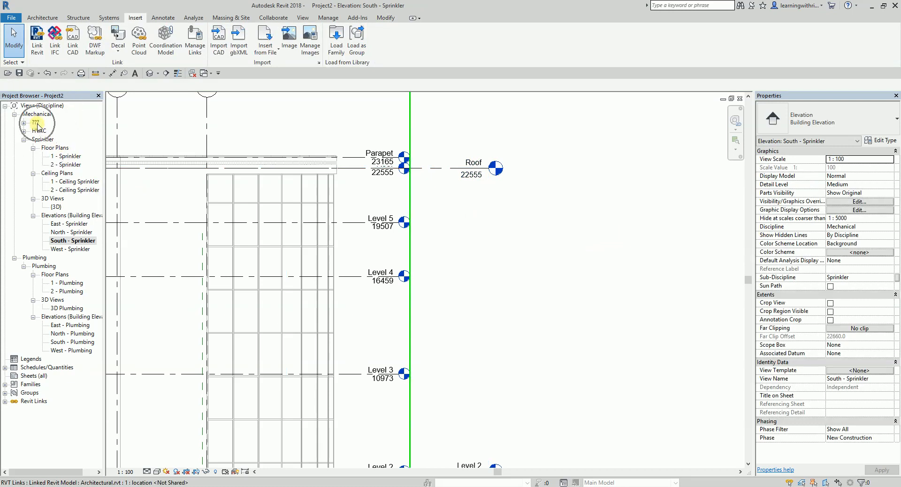
click(22, 124)
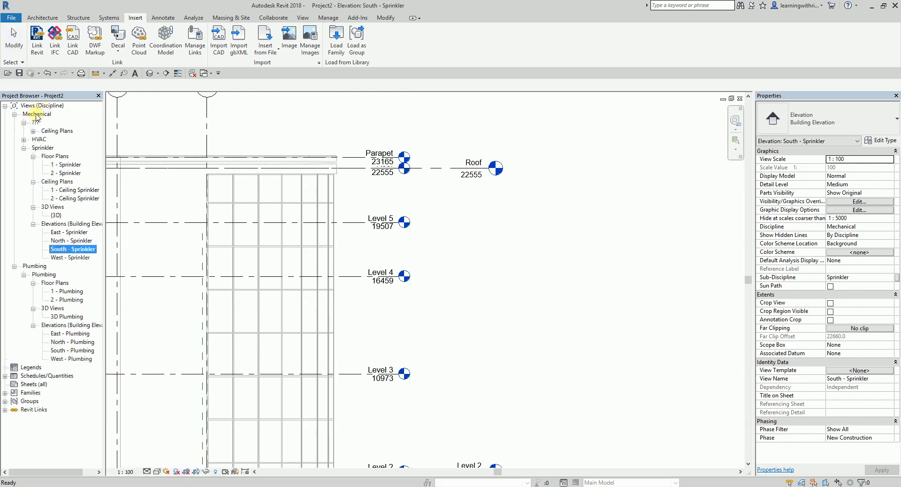
click(33, 132)
click(56, 140)
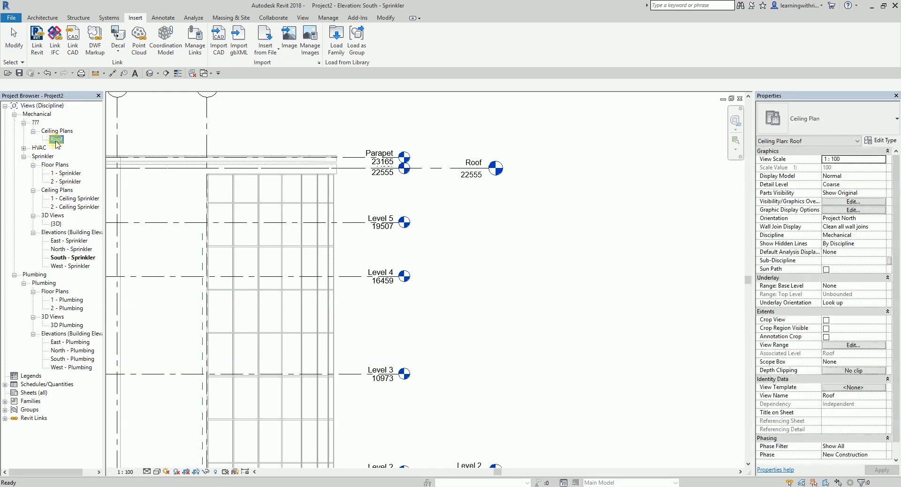
click(832, 263)
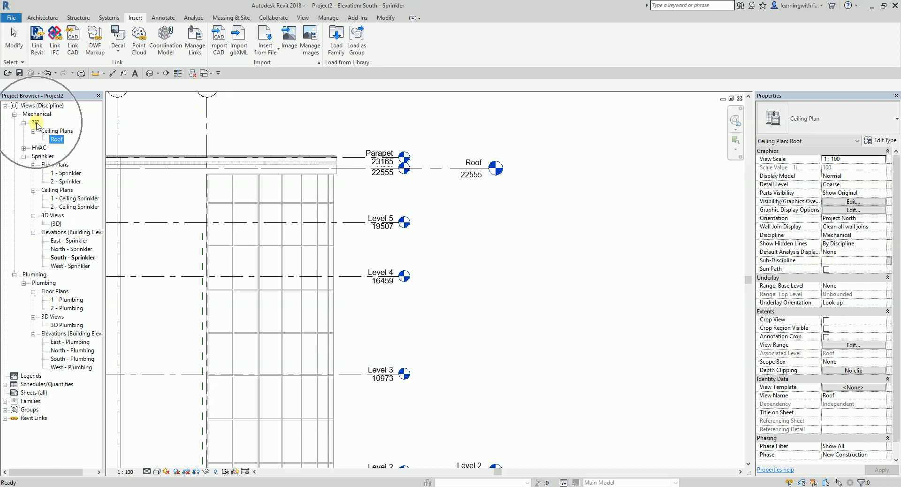
right_click(57, 141)
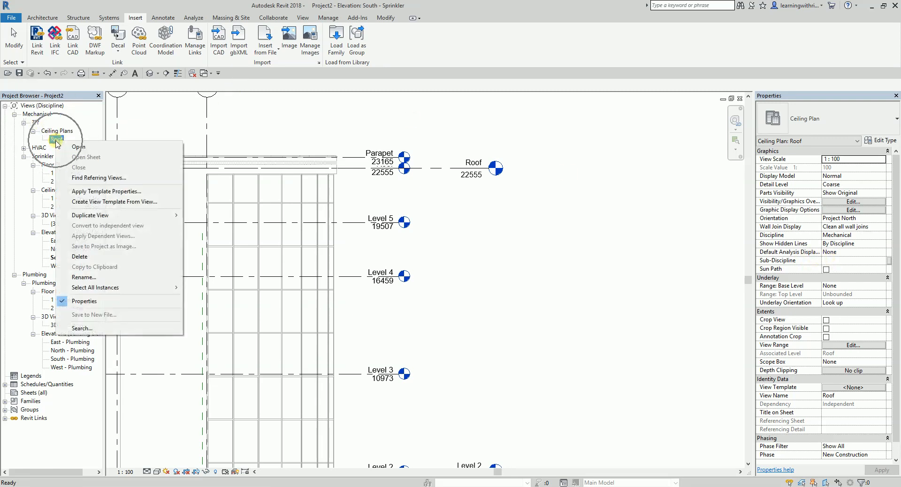
click(79, 257)
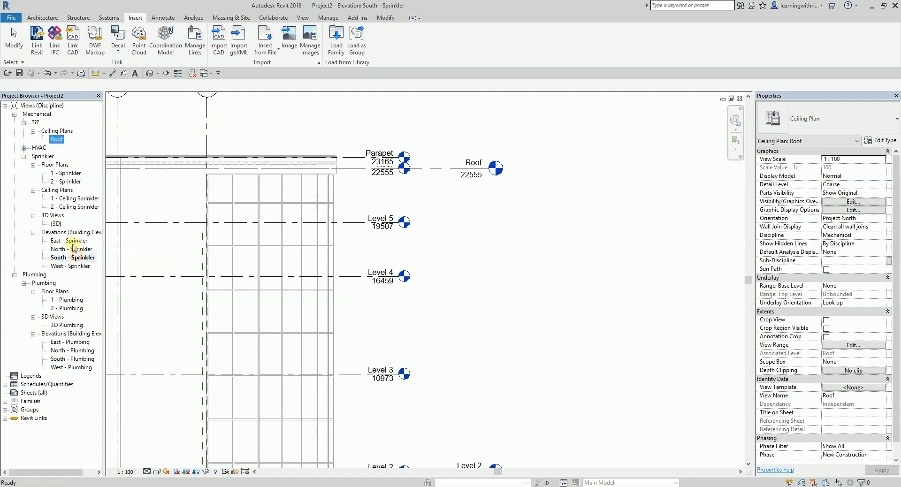
- Delete the Roof structural plan from the HVAC sub-discipline
click(24, 123)
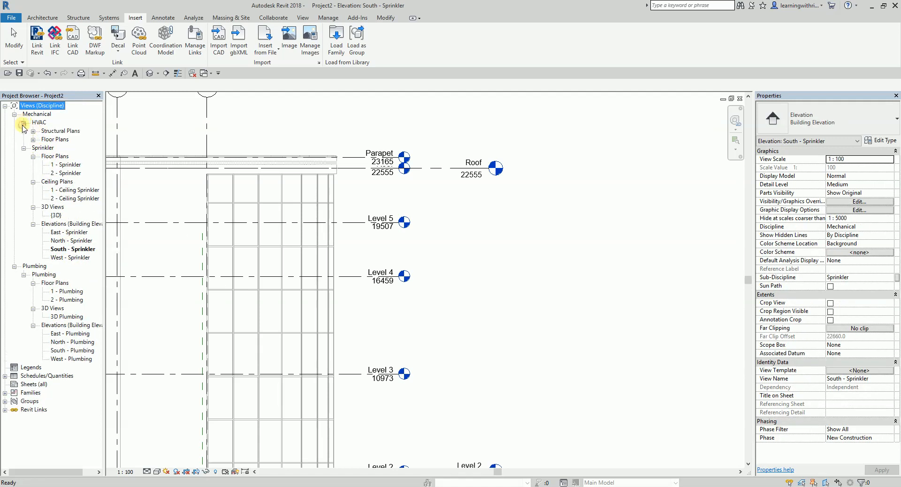
click(33, 131)
right_click(56, 140)
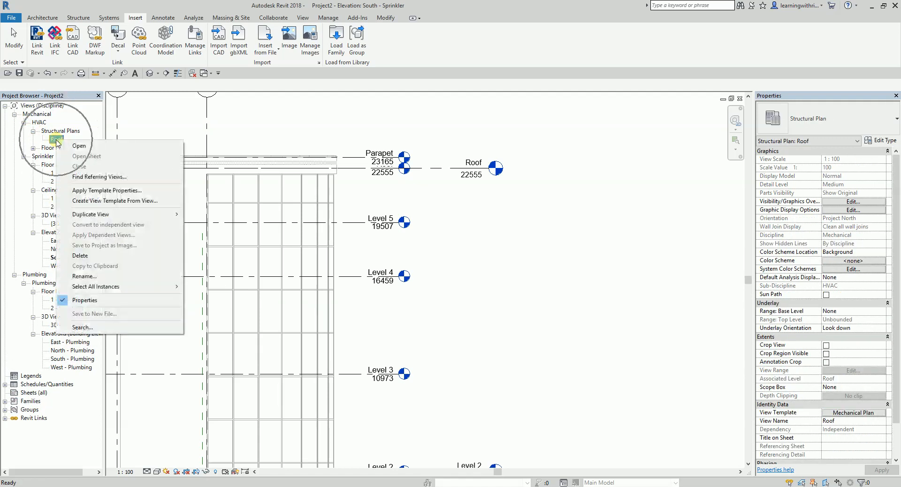
click(75, 256)
- Rename the HVAC Roof floor plan as Roof Sprinkler without renaming the corresponding level and views
click(34, 131)
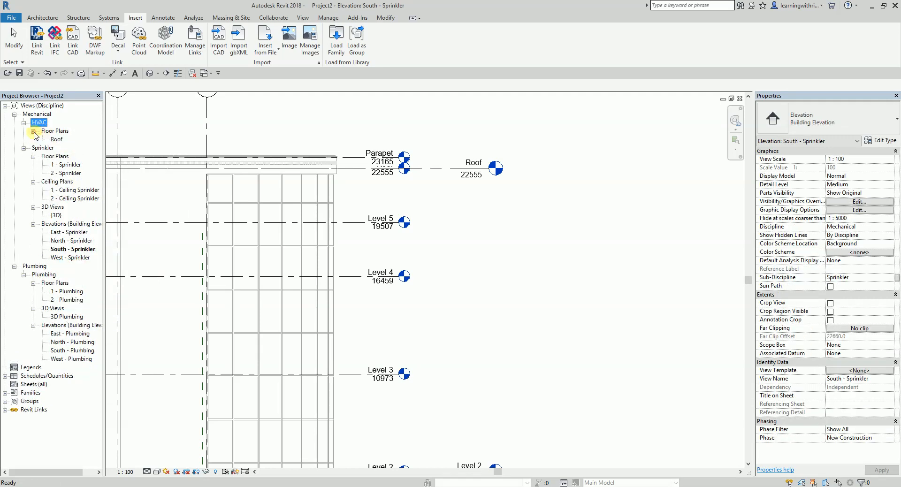
click(56, 140)
right_click(55, 140)
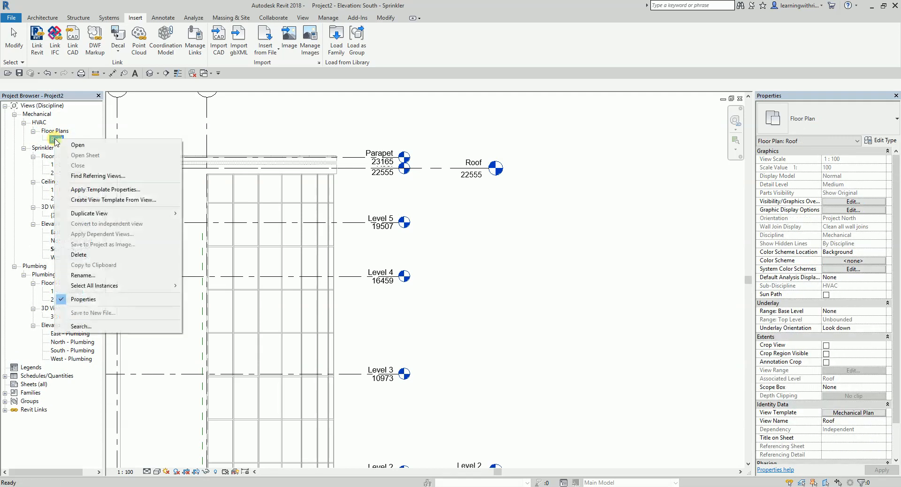
click(86, 275)
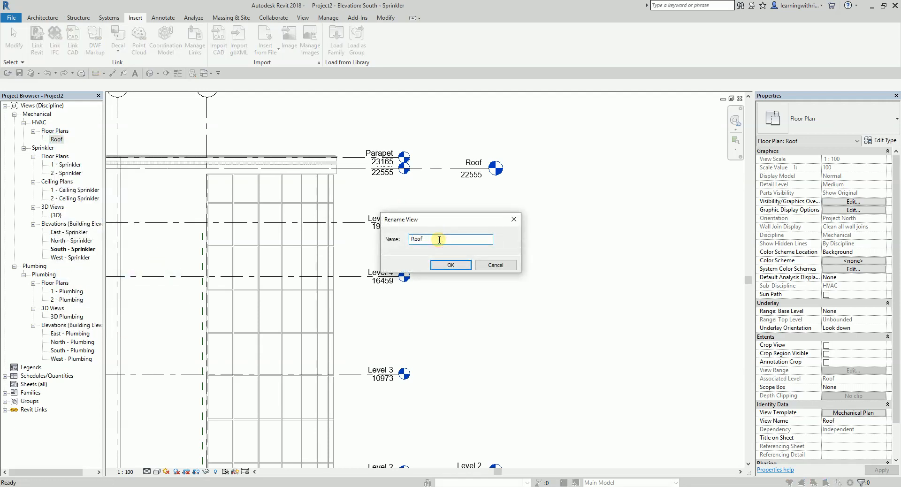
click(451, 265)
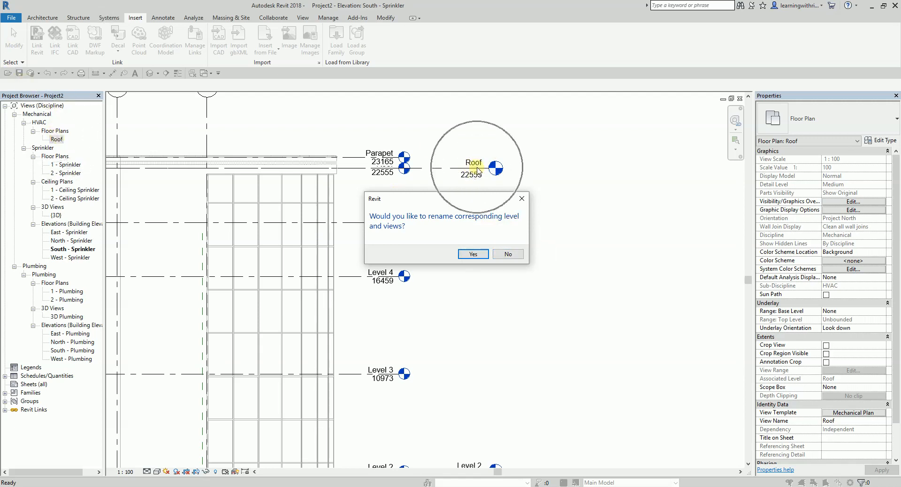
click(507, 257)
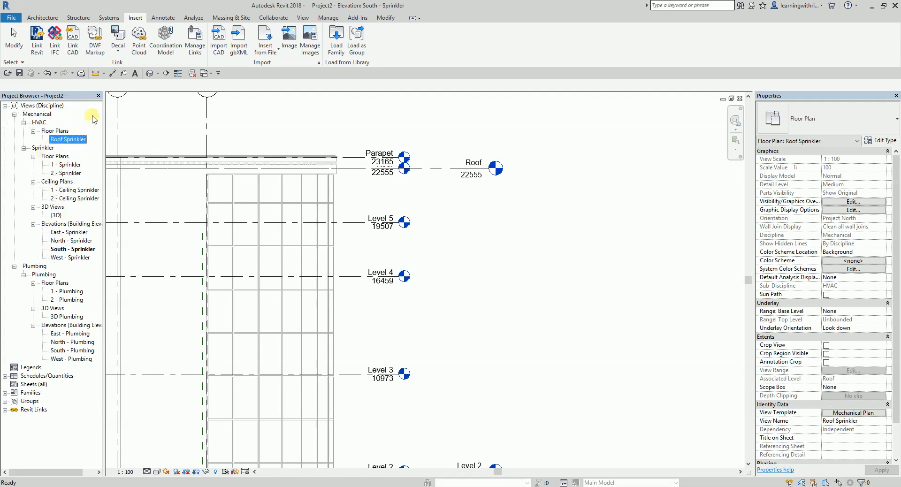
- Remove the view template from the Roof Sprinkler floor plan by assigning <None>
click(75, 139)
key(ctrl)
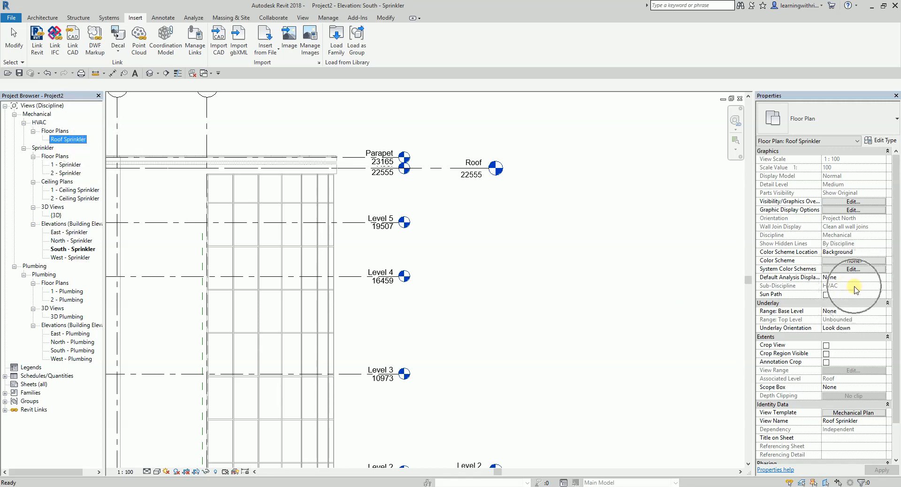
key(ctrl)
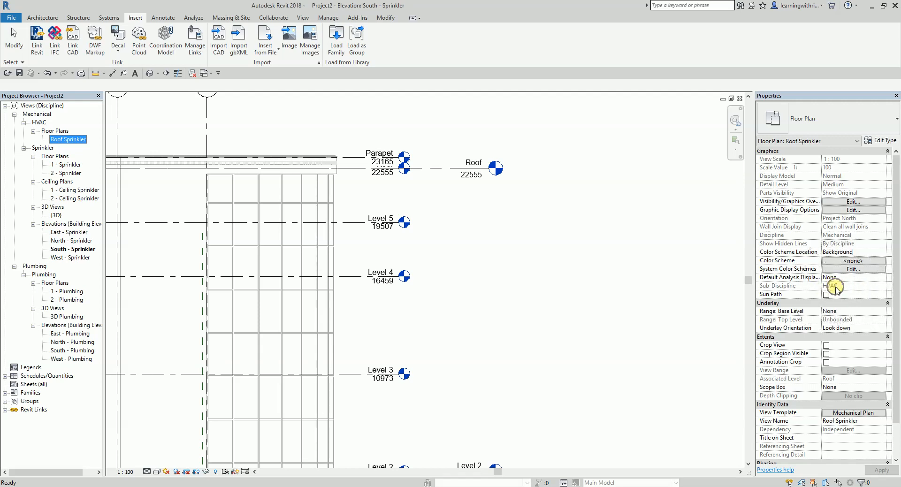
key(ctrl)
key(ctrl)
key(ctrl)
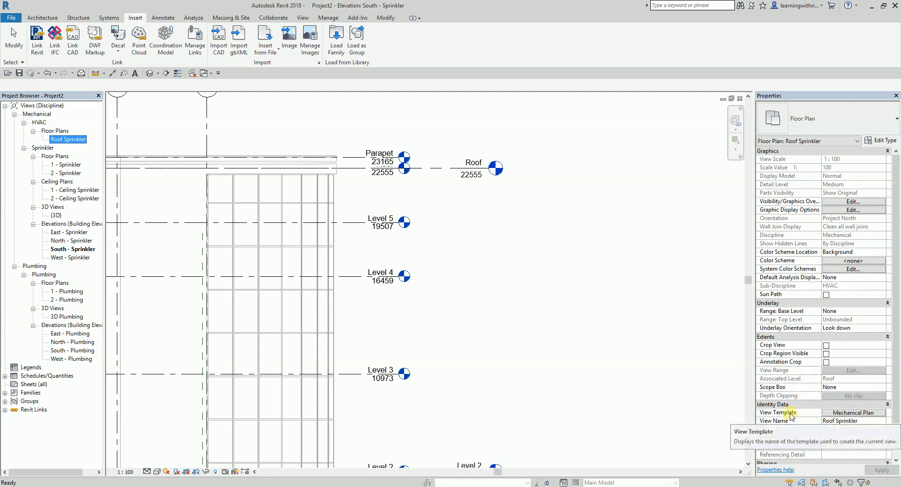
key(ctrl)
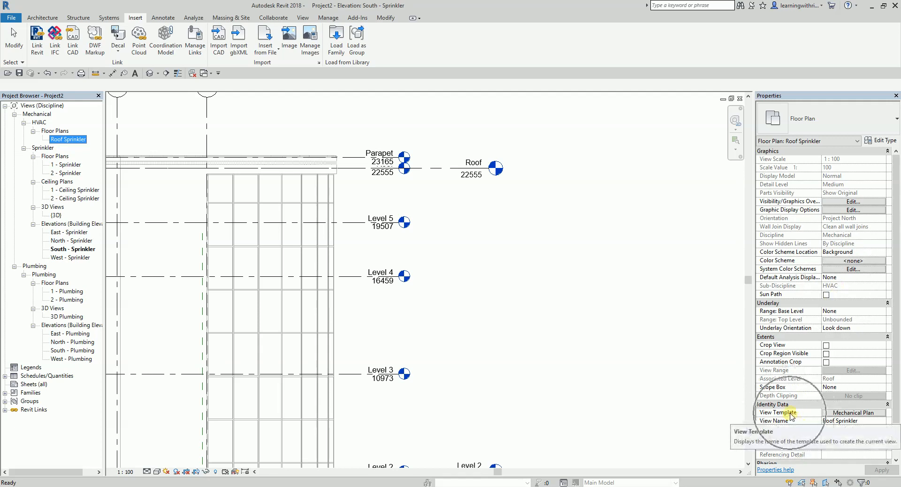
key(ctrl)
click(850, 413)
key(ctrl)
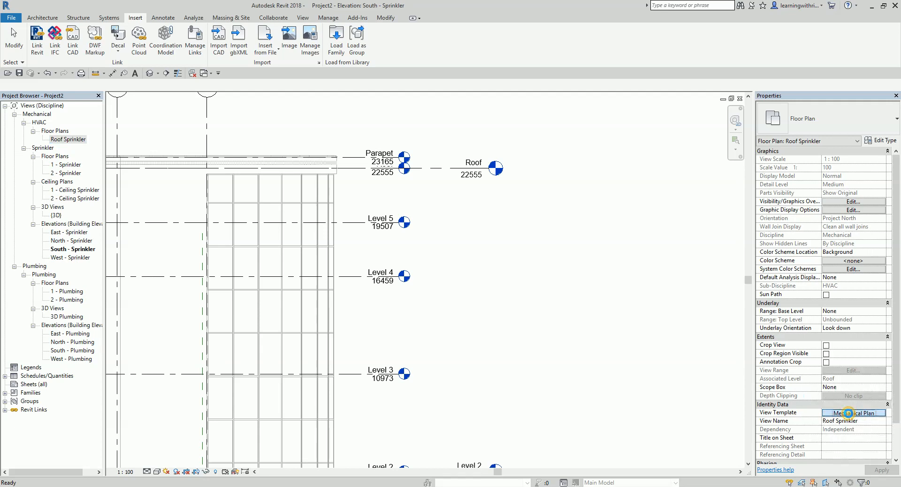
click(849, 414)
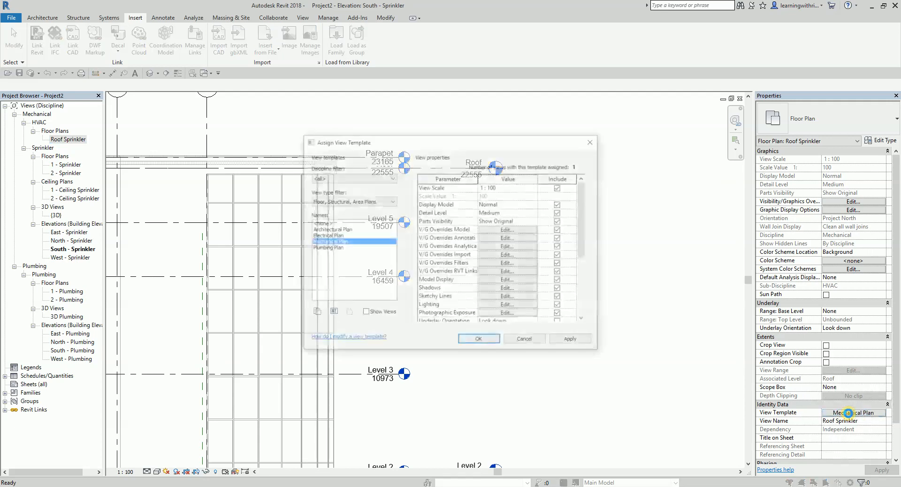
click(321, 224)
key(ctrl)
key(ctrl)
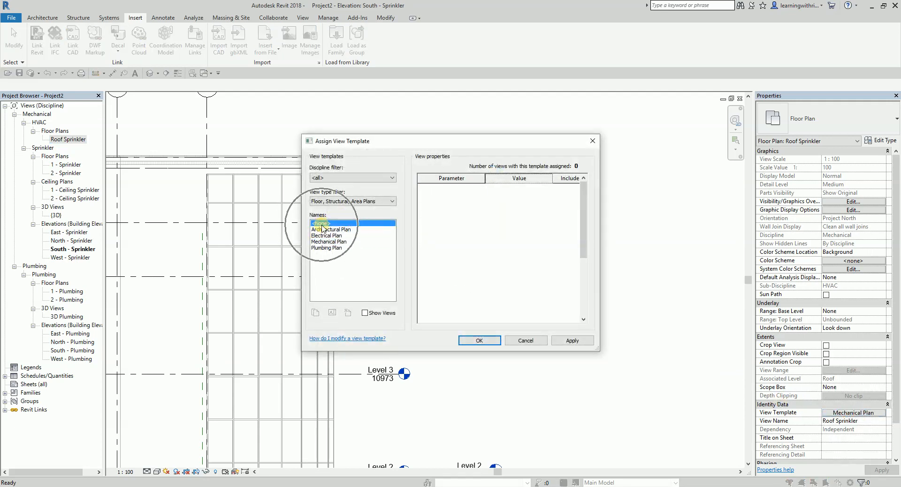
click(478, 341)
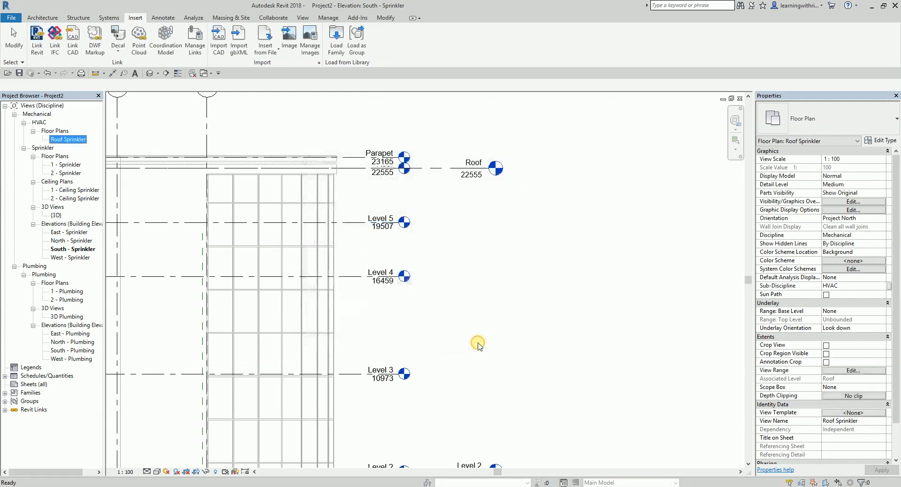
- Set the Roof Sprinkler floor plan's sub-discipline to Sprinkler
click(860, 287)
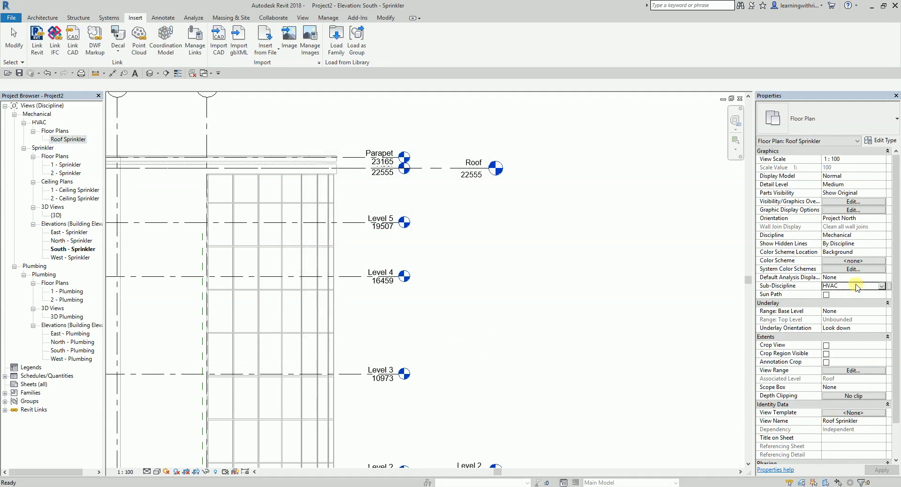
click(884, 287)
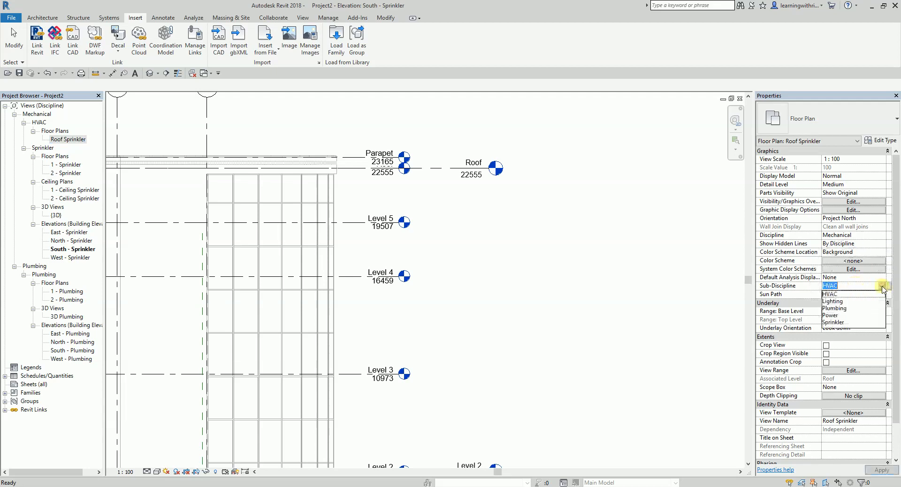
click(834, 323)
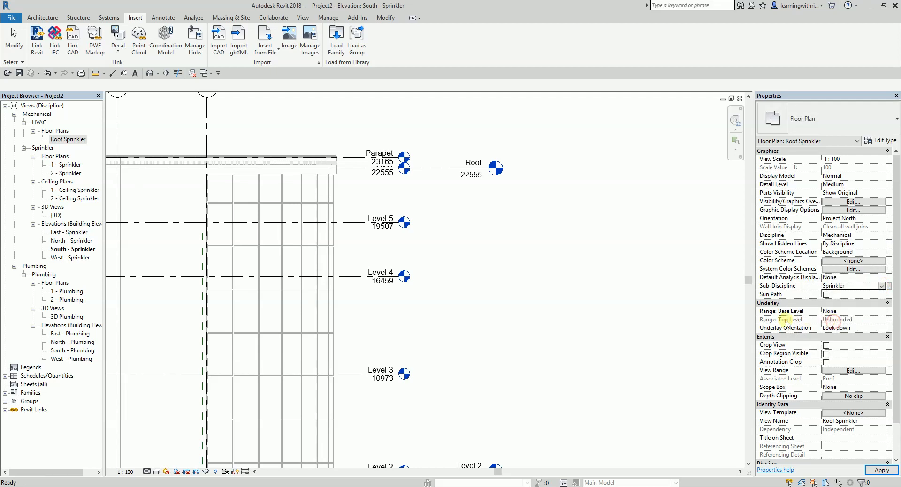
click(559, 285)
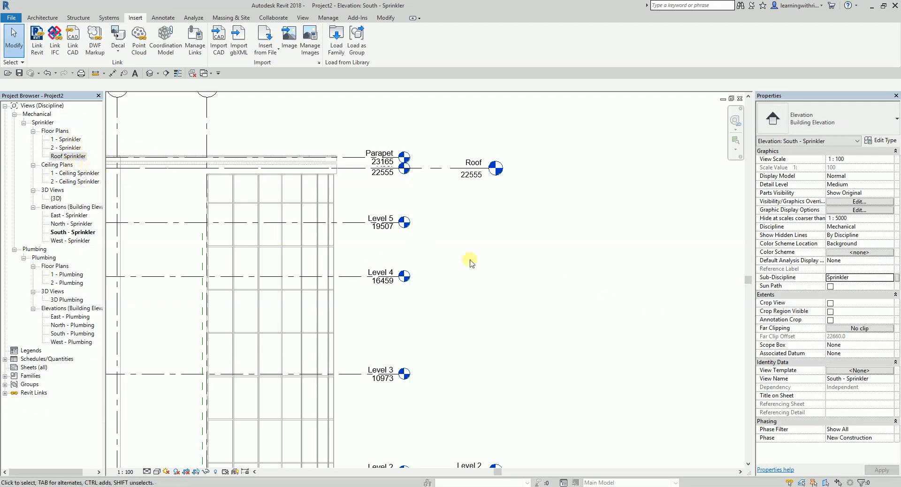
click(499, 210)
- Open the 1 - Sprinkler floor plan under the mechanical Sprinkler sub-discipline
click(66, 140)
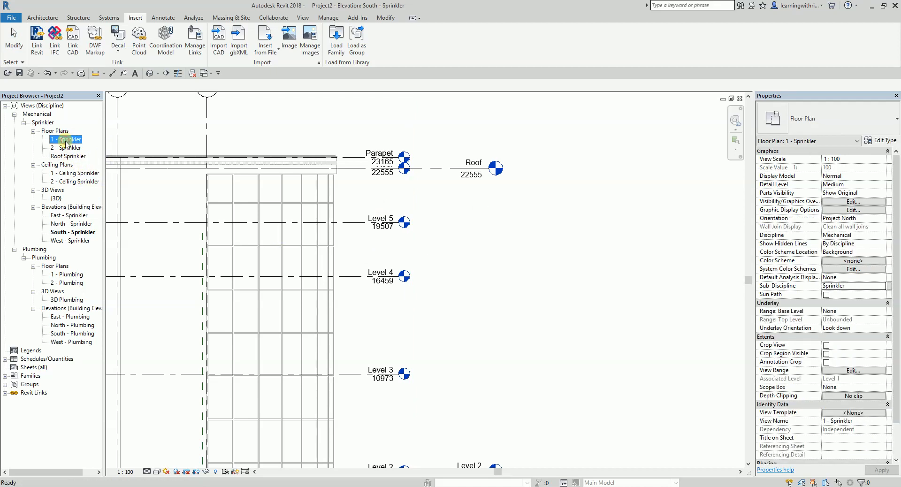
double_click(66, 141)
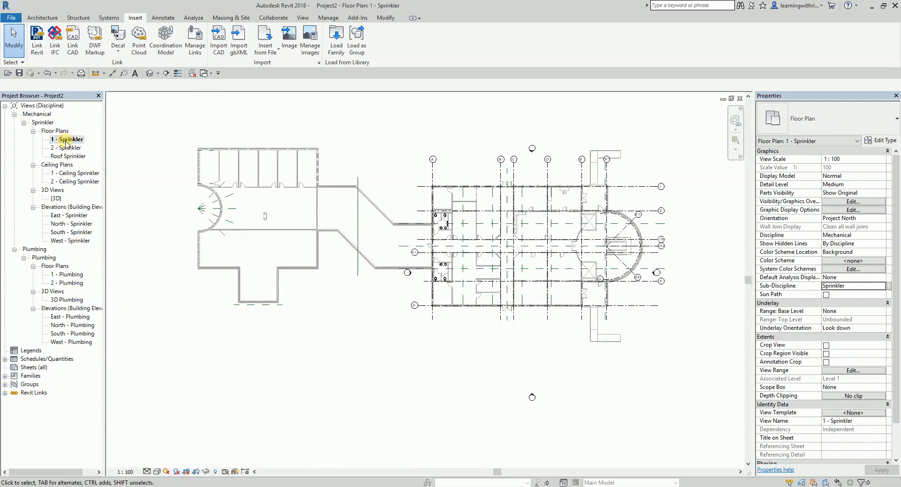
middle_drag(492, 345, 456, 346)
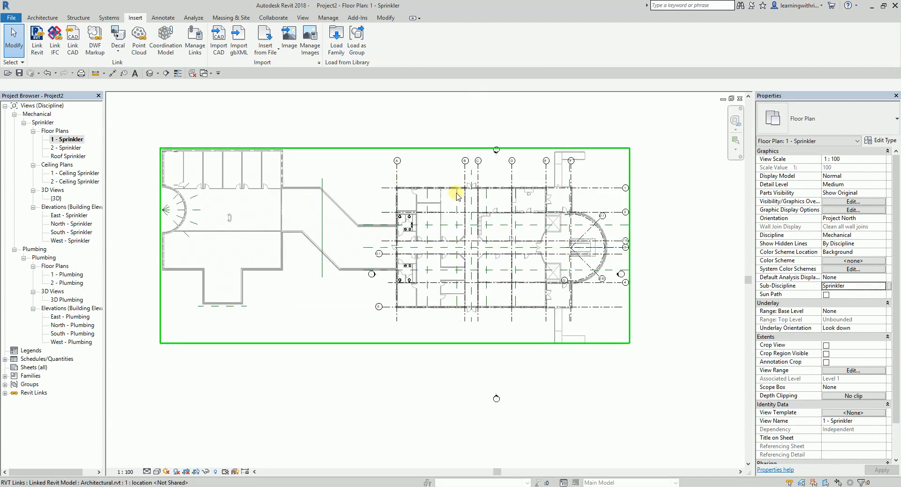
scroll(456, 193, up, 2)
middle_drag(549, 231, 487, 242)
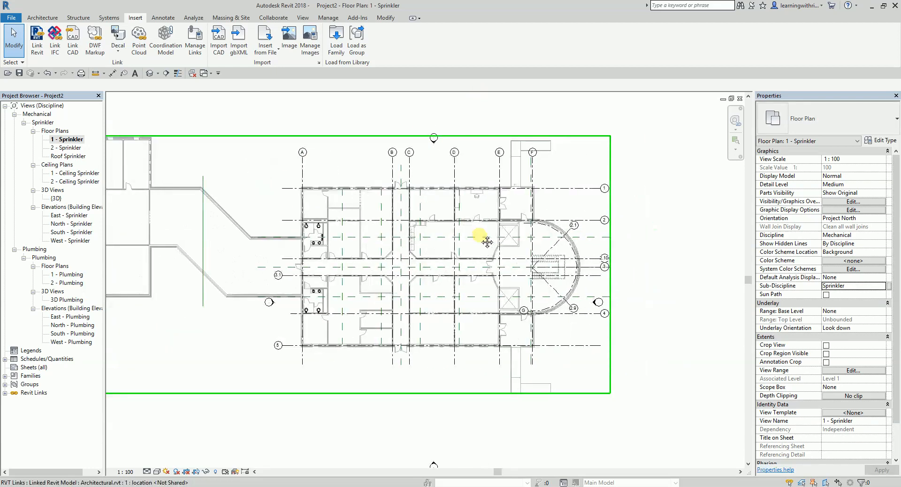
- Hide Air Terminals, Duct Accessories, Duct Fittings, Duct Insulations, Duct Linings, Duct Placeholders and Ducts in the 1 - Sprinkler plan's visibility overrides
click(851, 203)
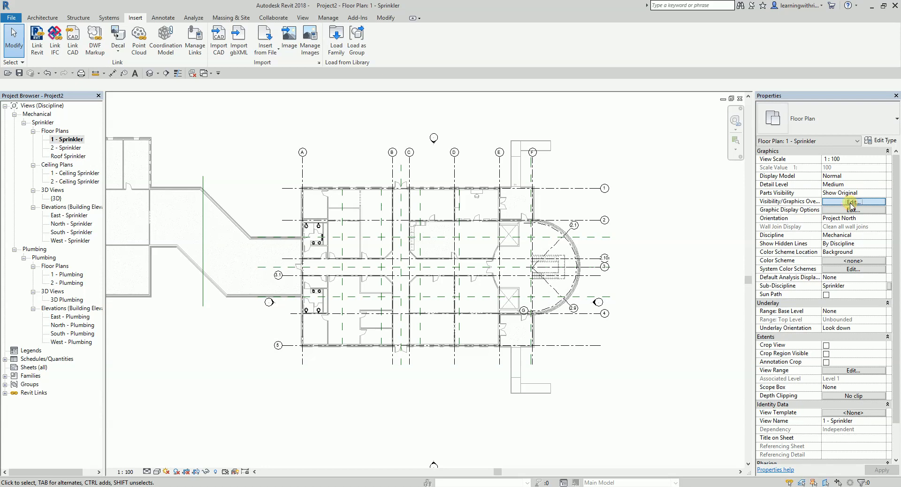
key(v)
key(g)
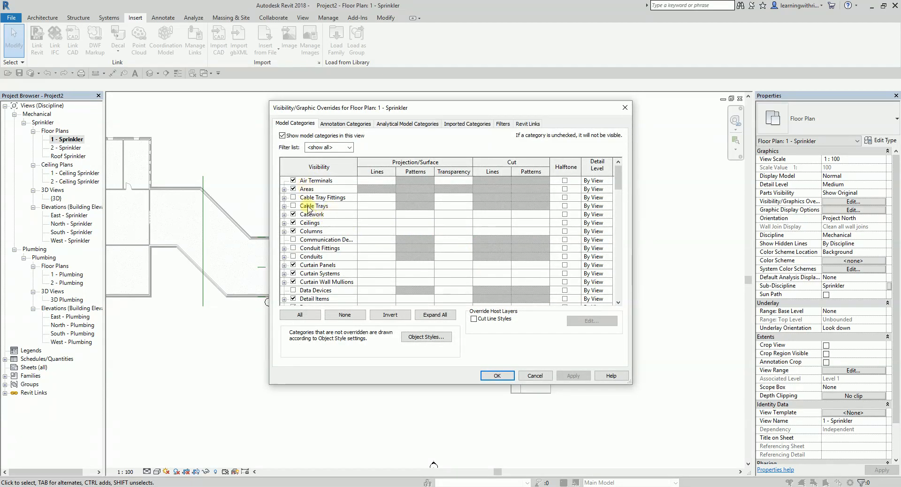
click(294, 181)
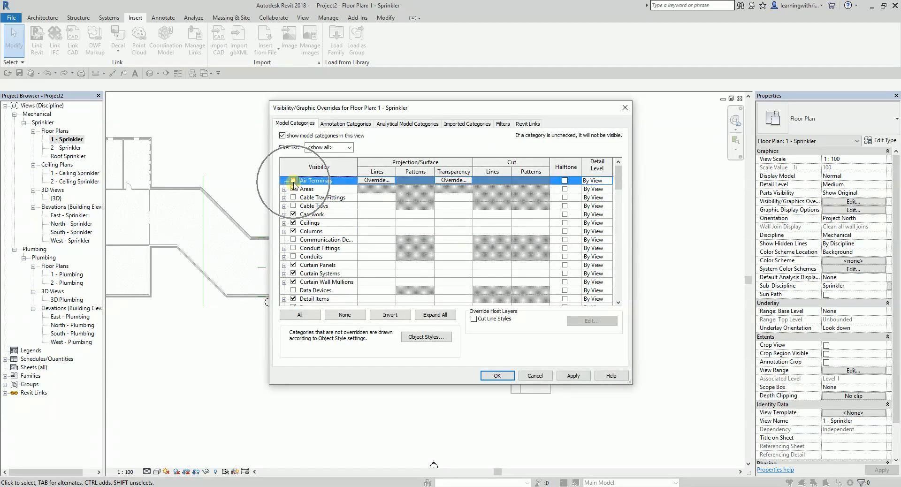
scroll(305, 258, down, 3)
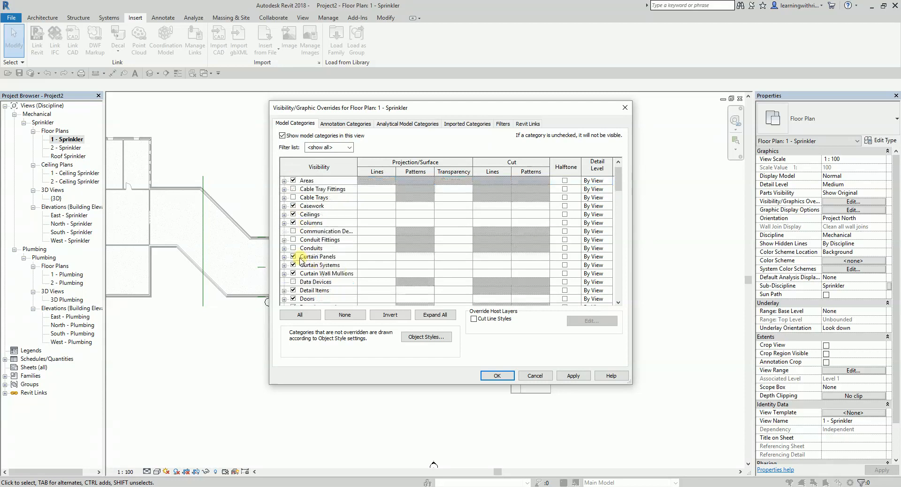
click(294, 257)
click(294, 265)
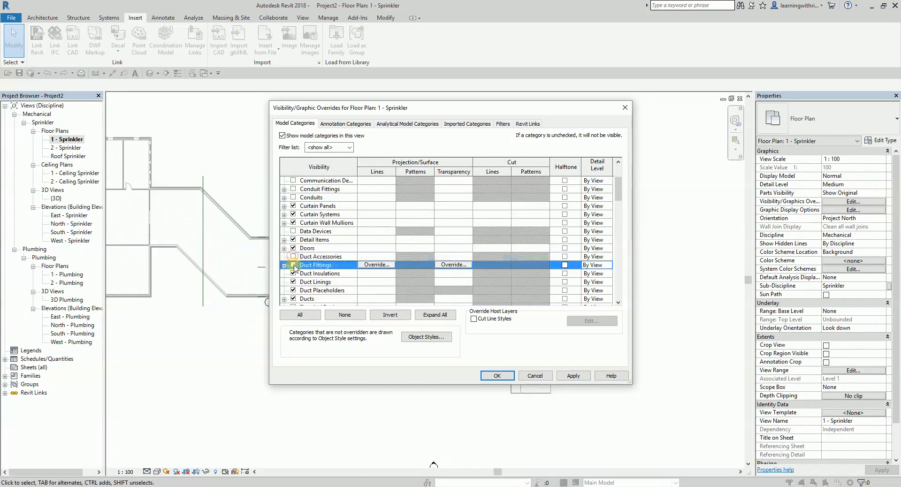
click(294, 274)
click(294, 282)
click(293, 291)
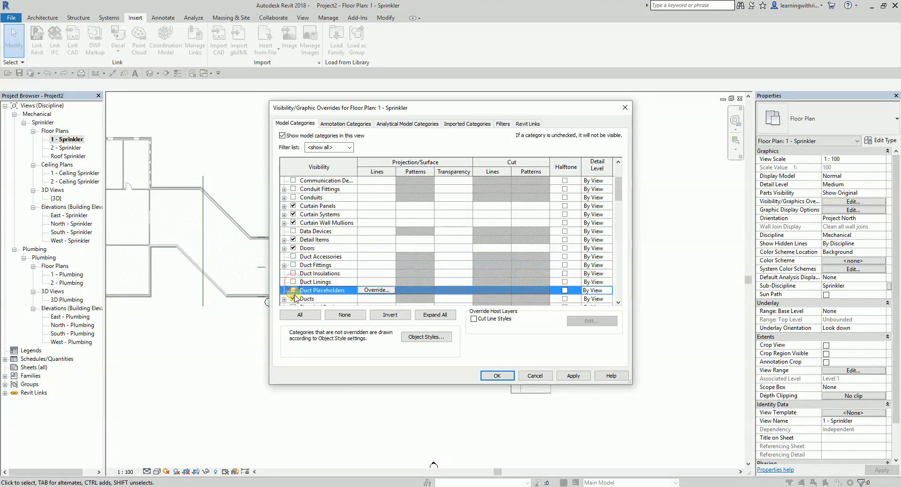
click(294, 299)
- Hide the Flex Ducts category as well and accept the visibility overrides for the 1 - Sprinkler plan
scroll(324, 277, down, 2)
scroll(324, 244, down, 3)
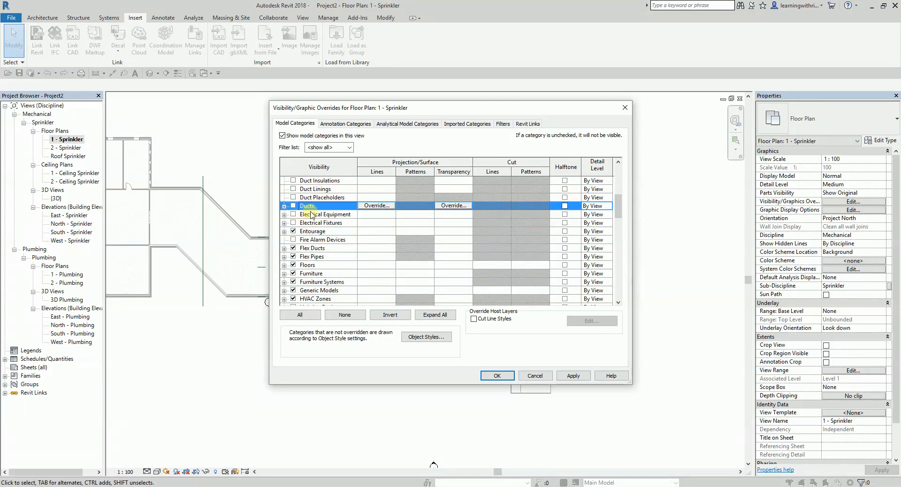
scroll(322, 218, down, 2)
scroll(324, 220, down, 4)
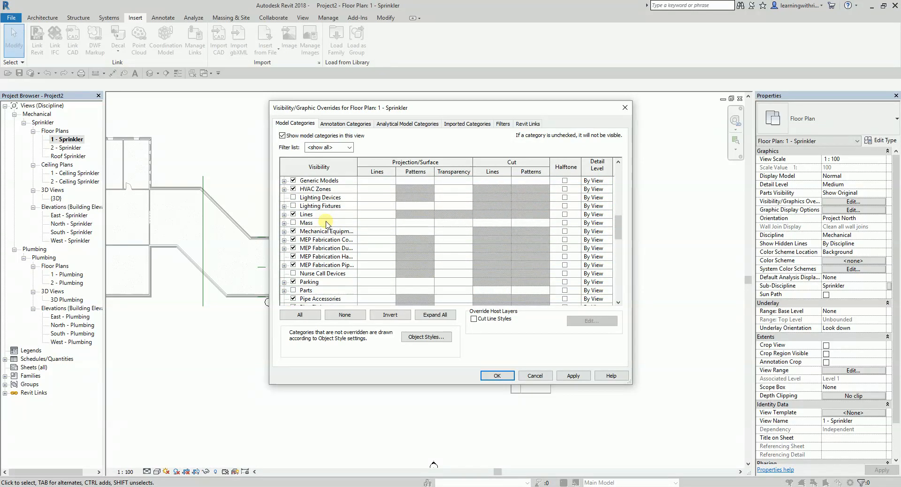
scroll(329, 219, down, 1)
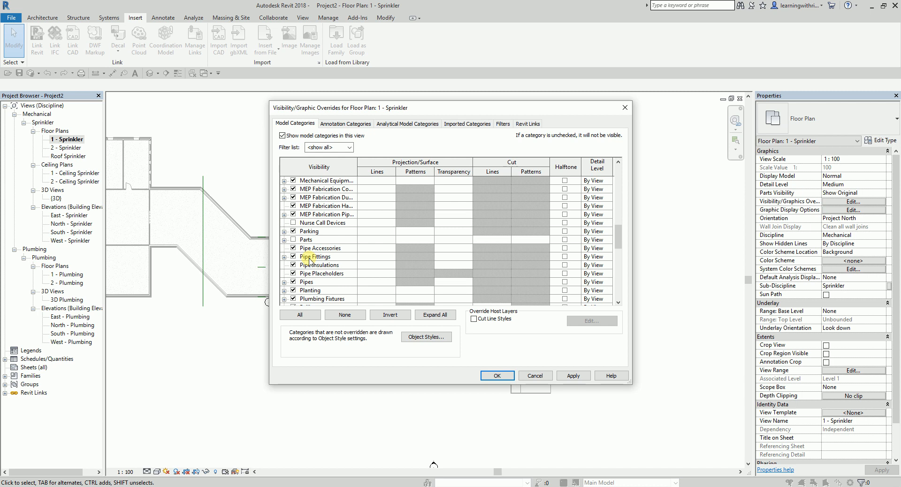
scroll(310, 260, up, 4)
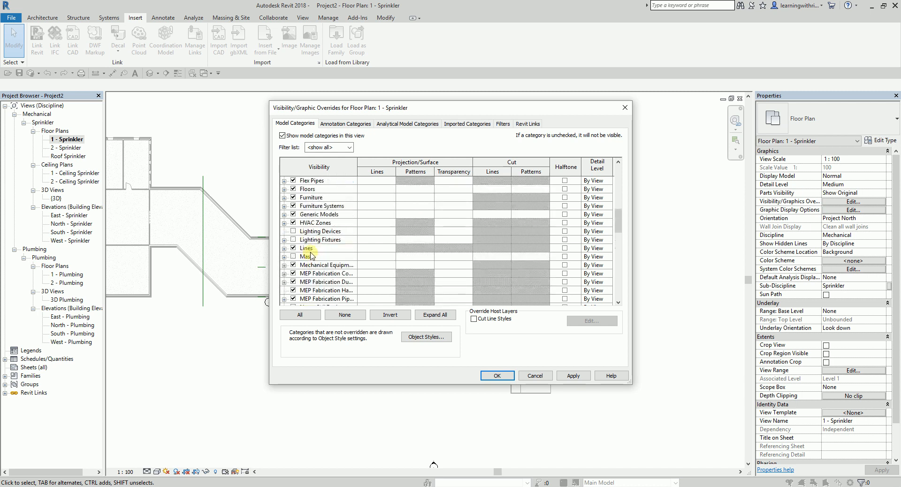
scroll(312, 256, up, 3)
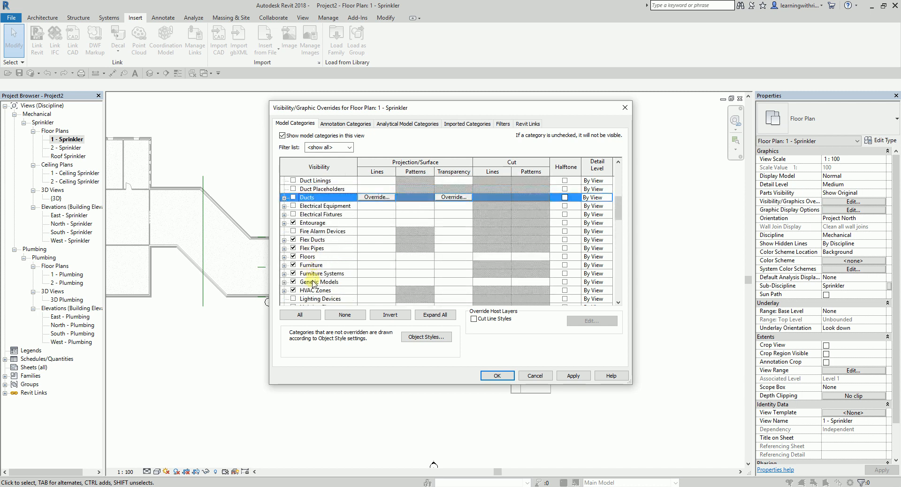
click(295, 241)
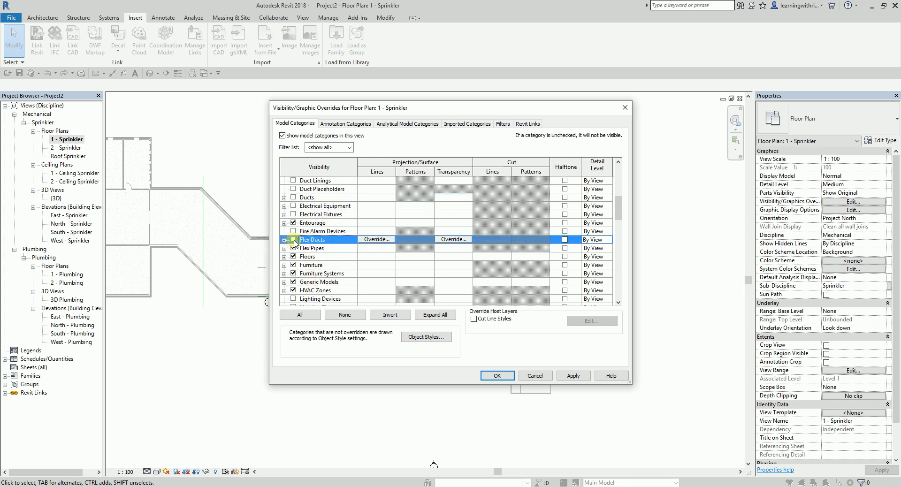
click(497, 376)
click(499, 377)
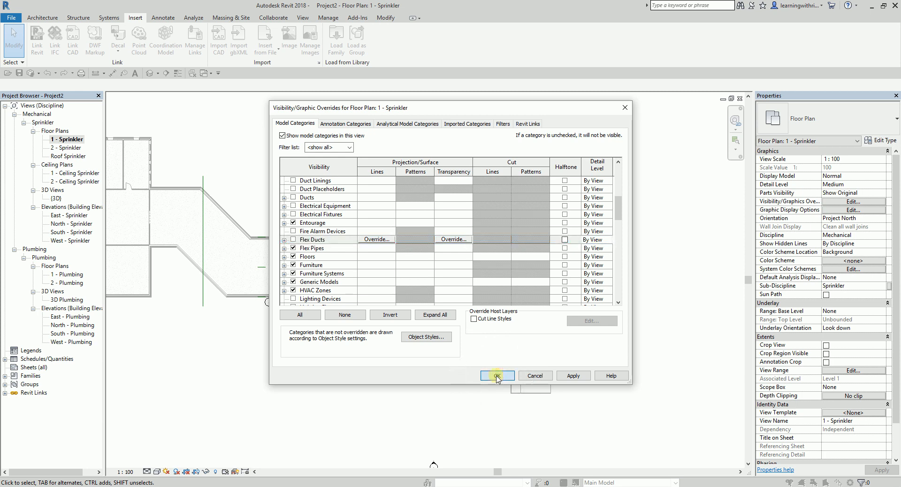
click(498, 375)
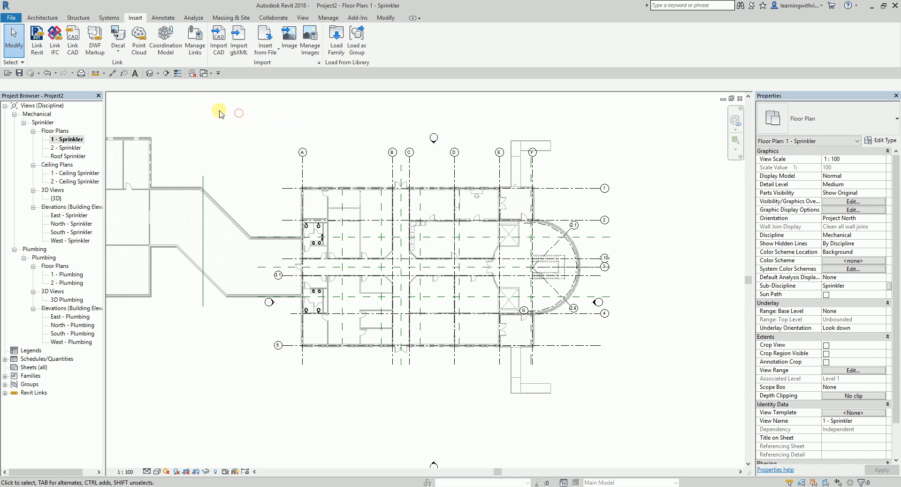
- Check the model category visibility of the 2 - Sprinkler floor plan without changing it, and return to the 1 - Sprinkler plan
click(71, 140)
click(71, 139)
click(76, 140)
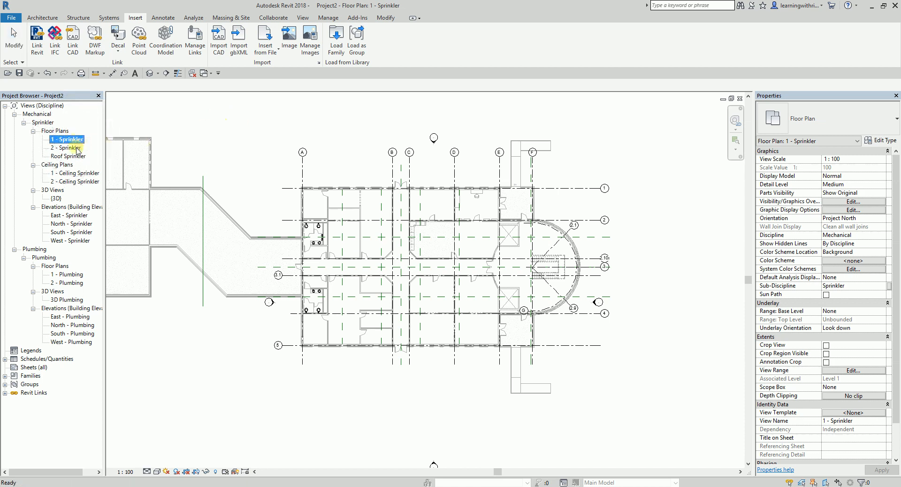
click(74, 149)
click(75, 157)
click(68, 148)
double_click(68, 148)
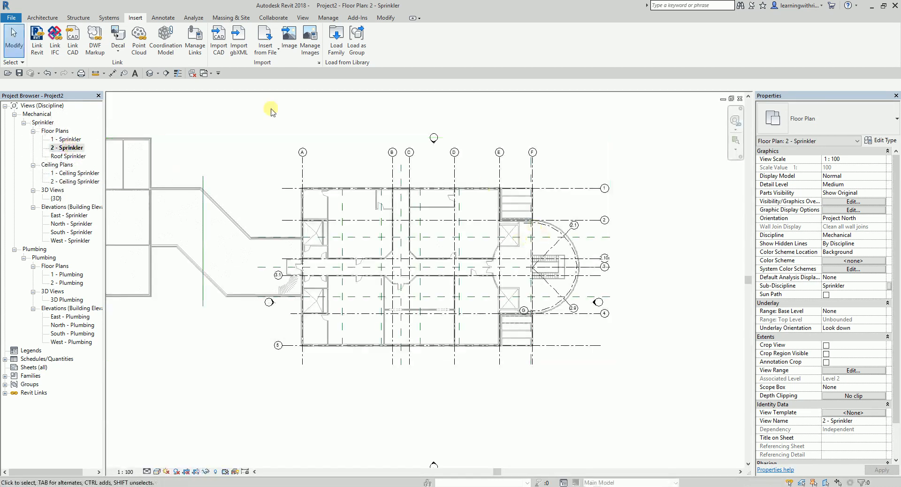
double_click(71, 148)
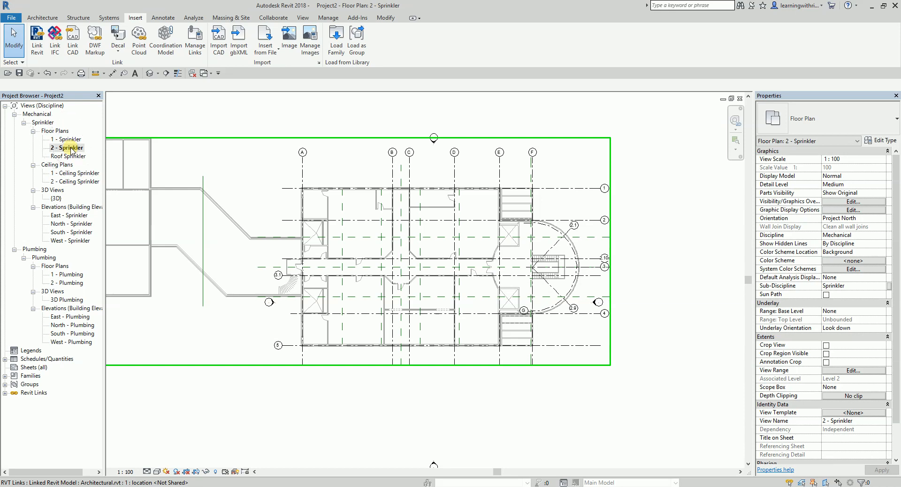
click(838, 203)
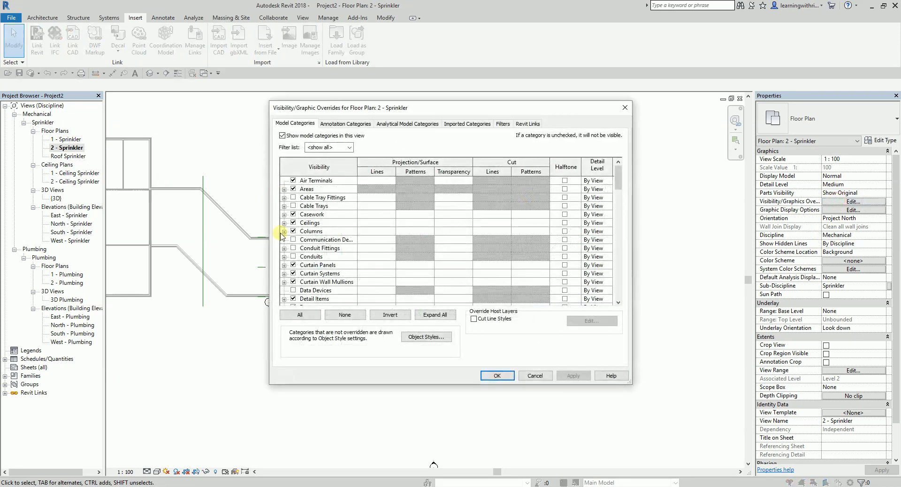
click(536, 375)
double_click(71, 140)
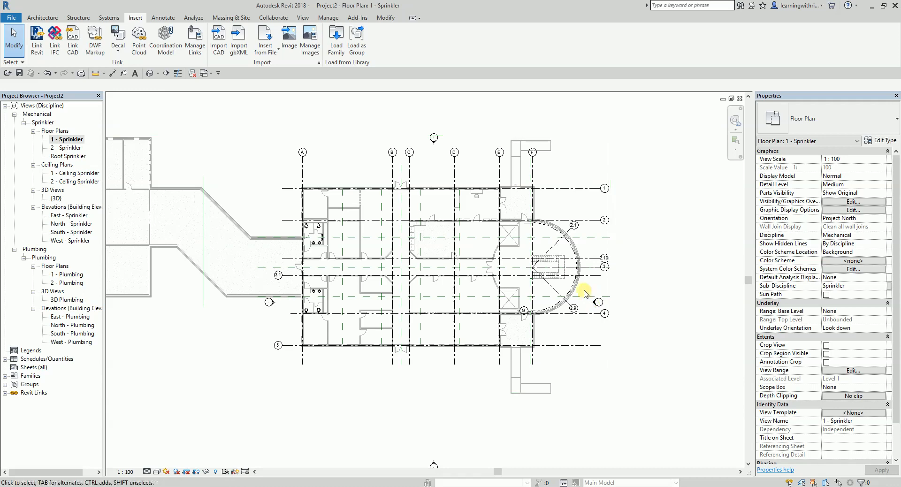
- Create a view template named FP View from the 1 - Sprinkler floor plan
right_click(73, 140)
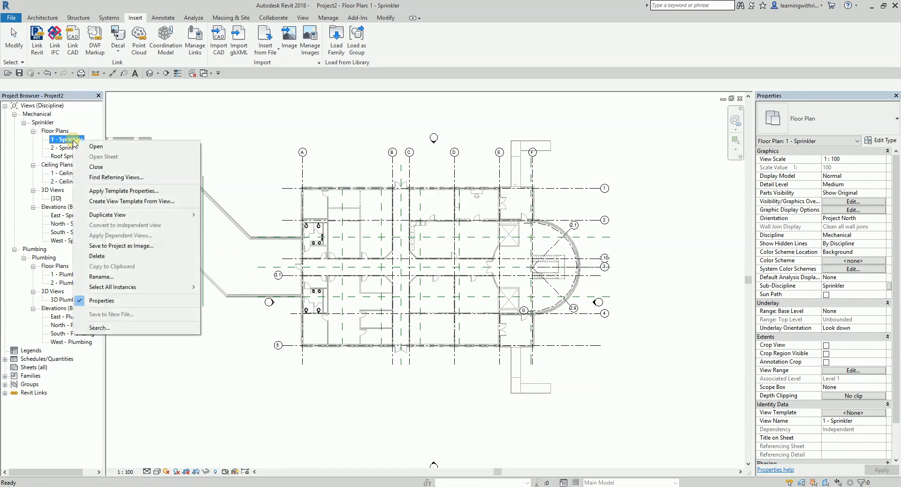
click(119, 205)
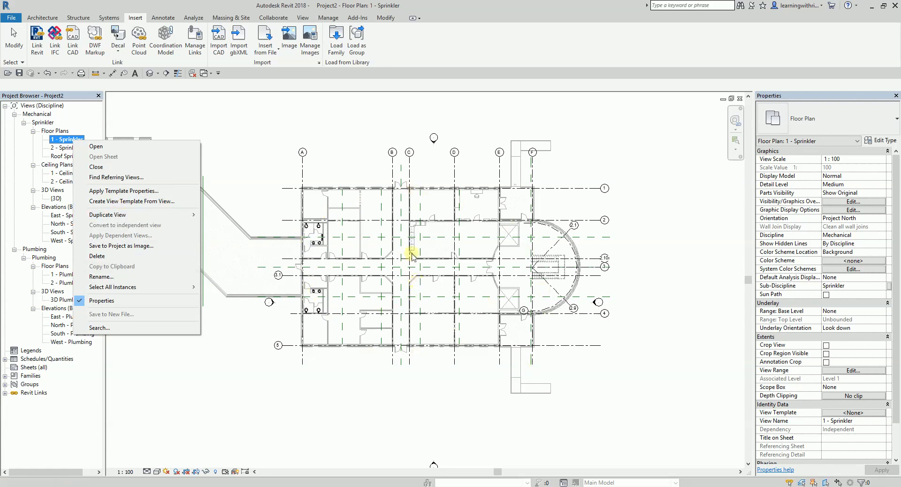
key(ctrl)
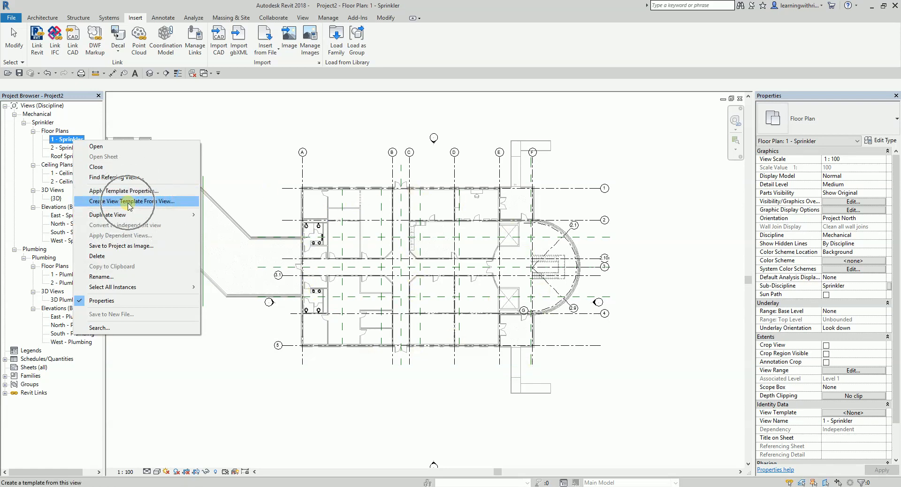
click(130, 206)
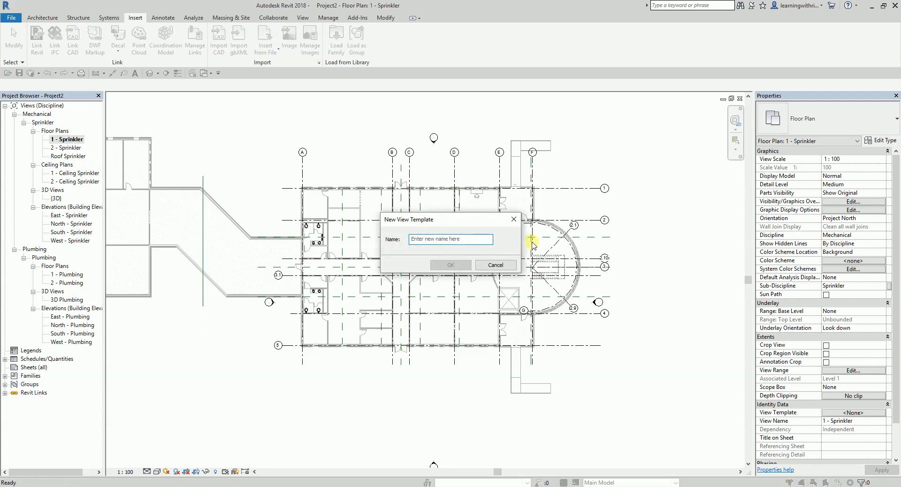
click(443, 240)
text(FP View)
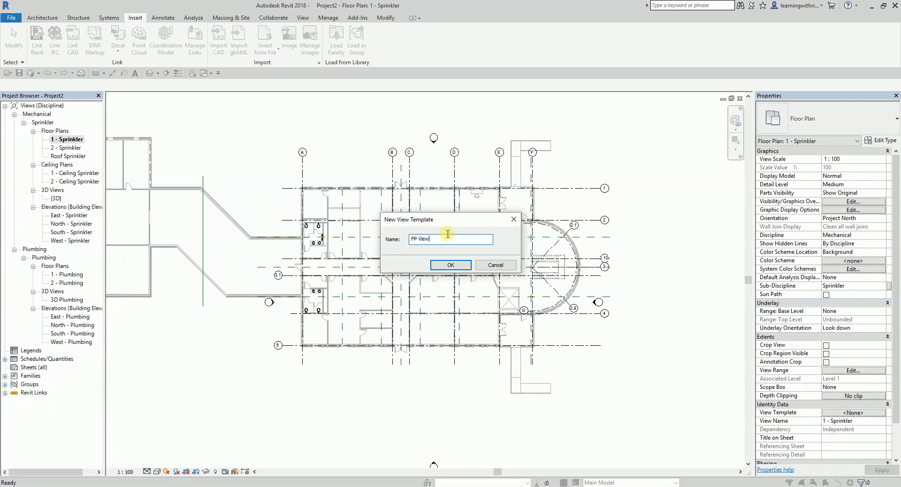
click(457, 266)
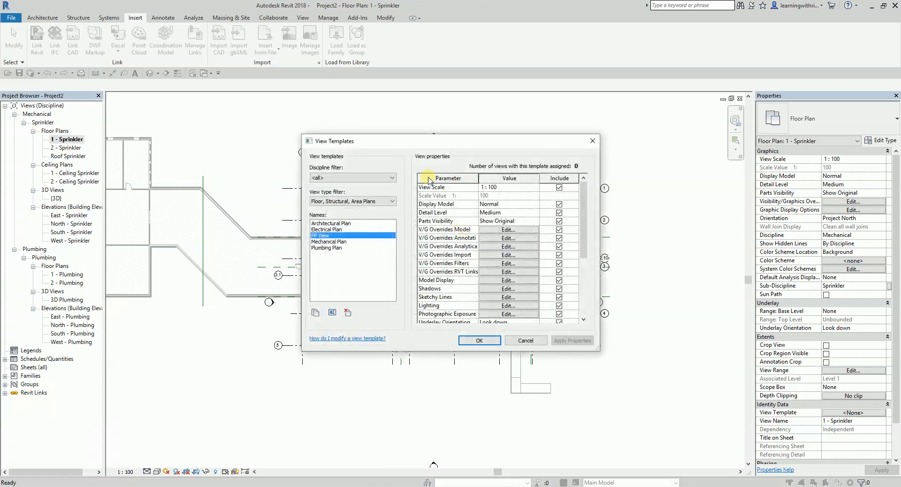
- Review the duct categories in the FP View template's model visibility overrides and accept the template
click(323, 238)
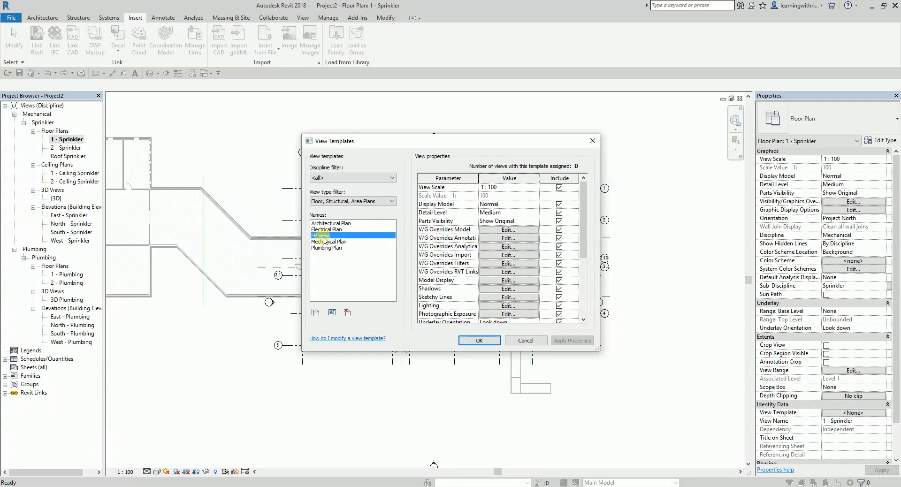
click(510, 230)
scroll(310, 256, down, 1)
scroll(307, 218, up, 1)
scroll(309, 185, down, 4)
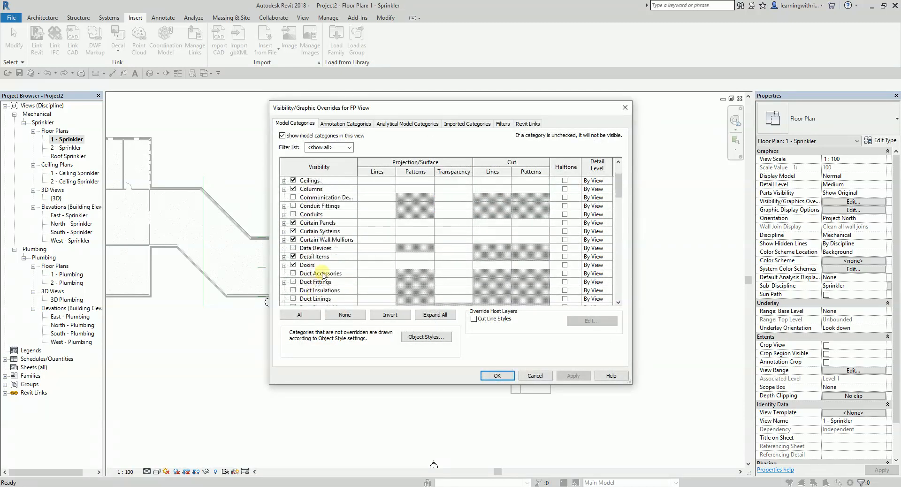
scroll(310, 273, down, 3)
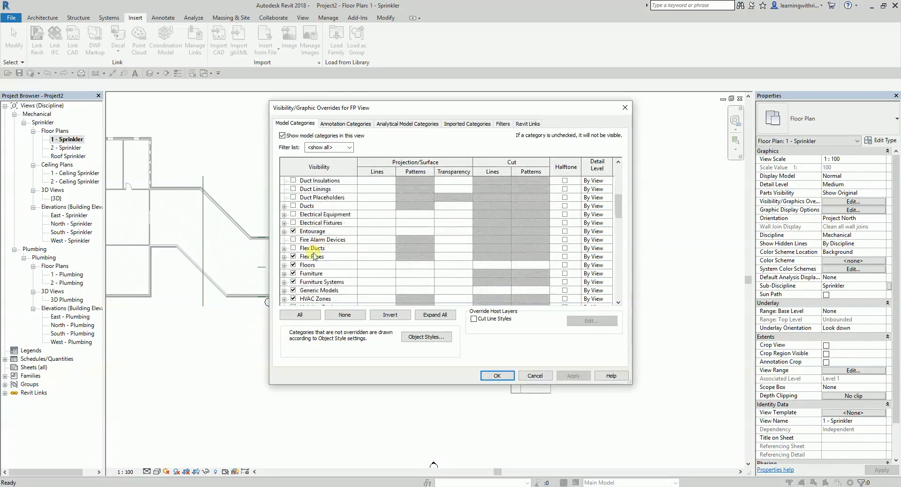
click(498, 376)
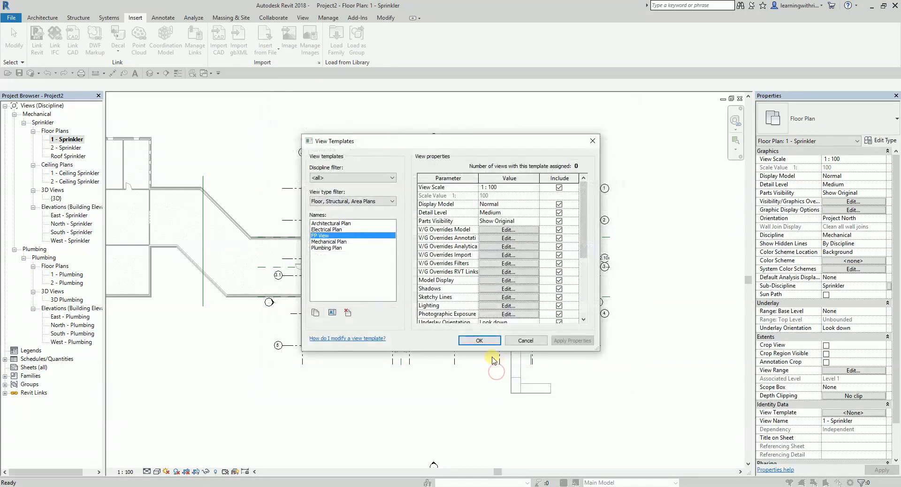
click(480, 341)
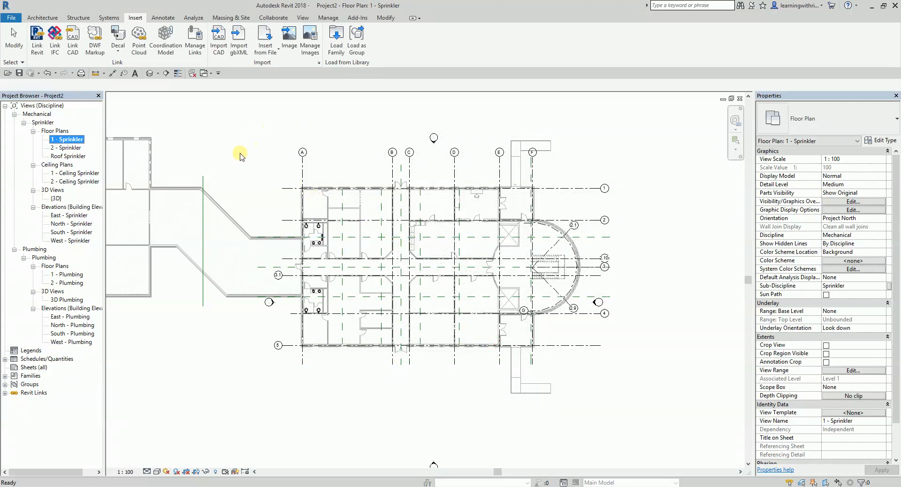
- Open the 2 - Sprinkler floor plan
click(65, 149)
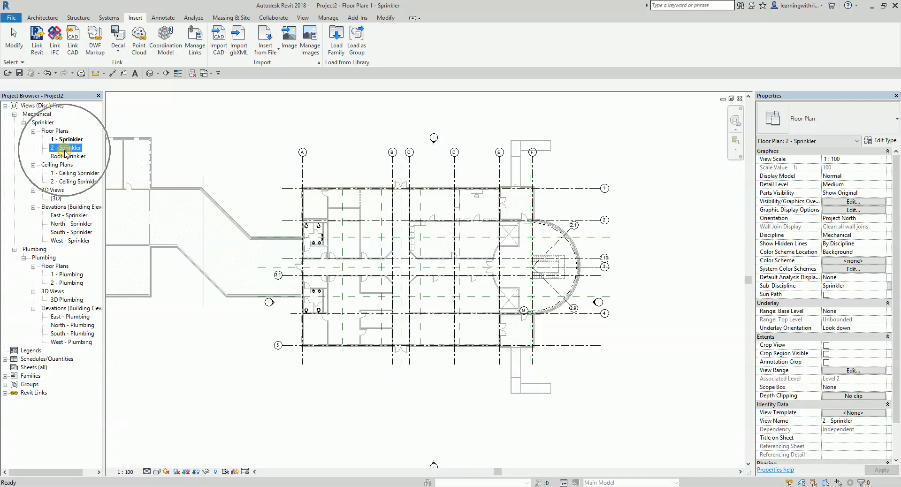
double_click(66, 148)
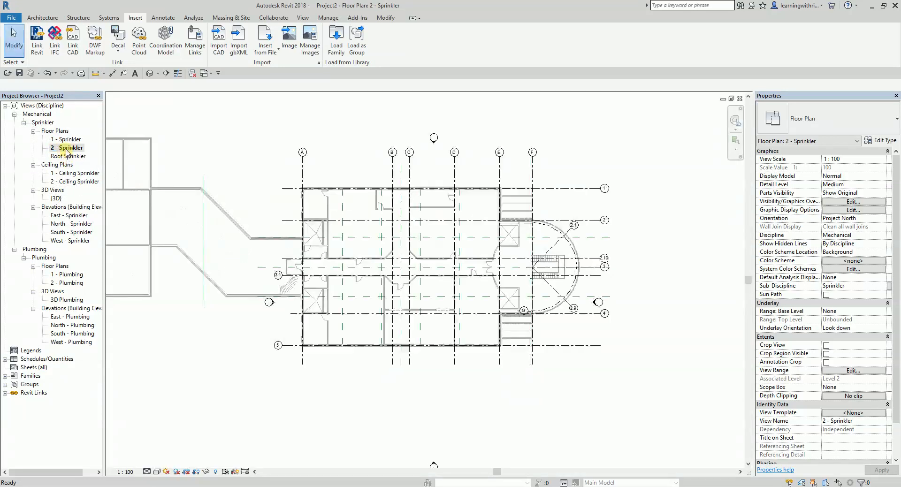
click(67, 150)
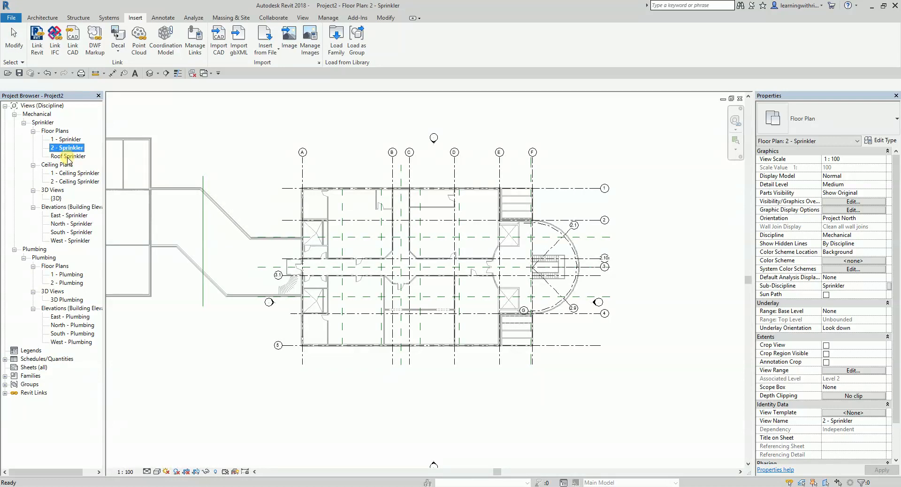
ctrl+click(68, 156)
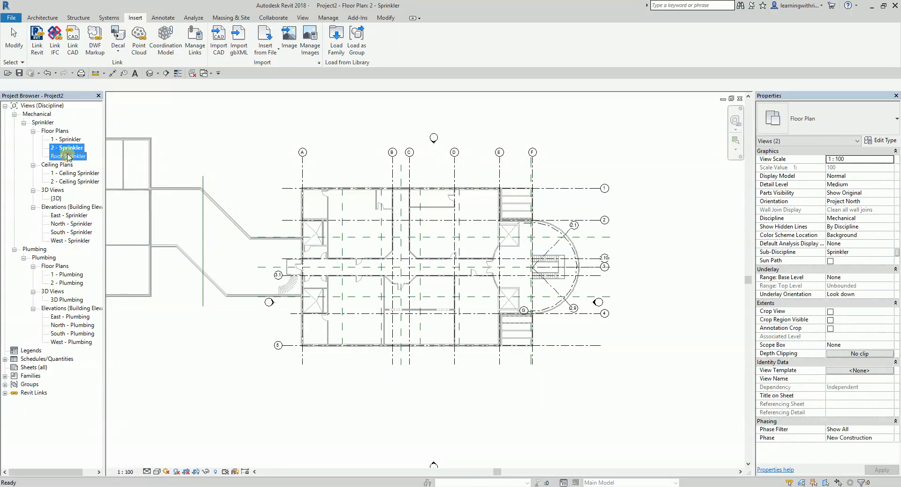
right_click(71, 149)
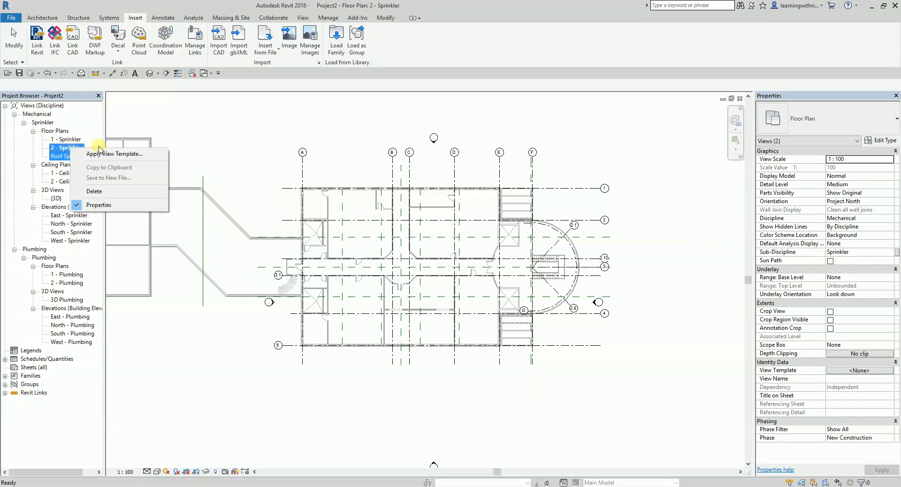
click(122, 155)
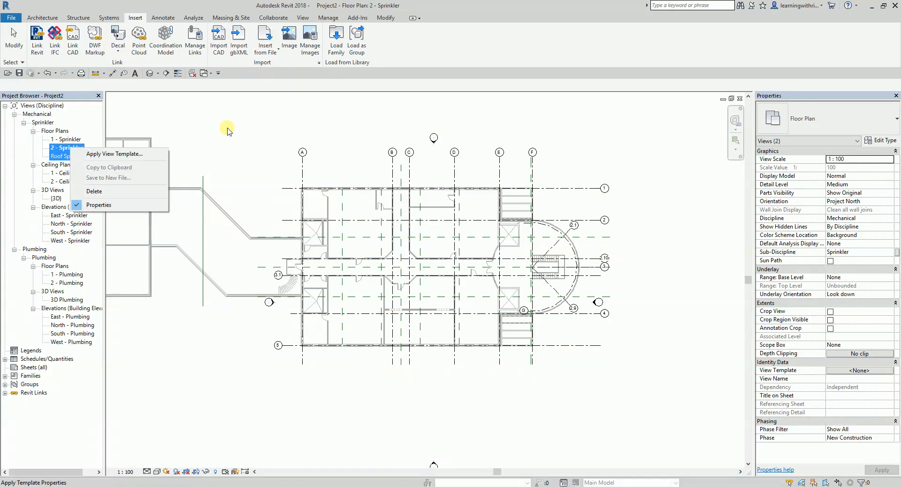
click(71, 148)
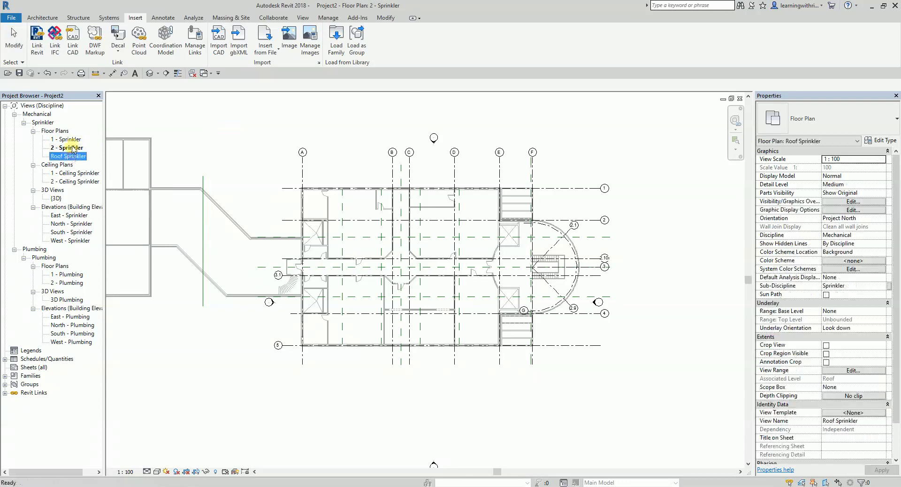
- Apply the FP View template's properties to the 2 - Sprinkler floor plan
right_click(73, 149)
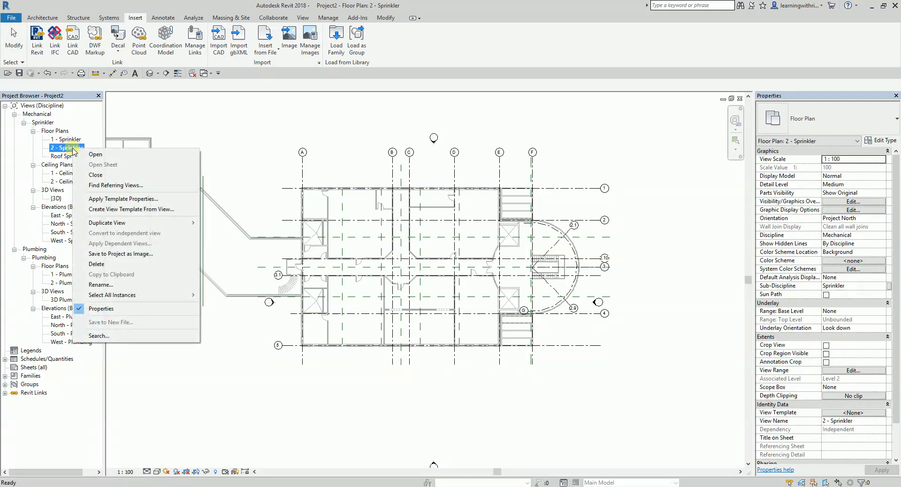
click(122, 199)
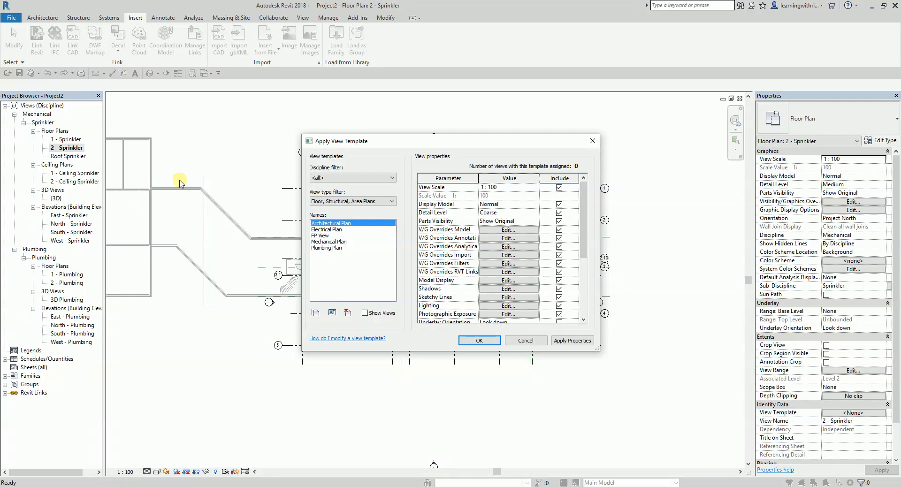
click(319, 236)
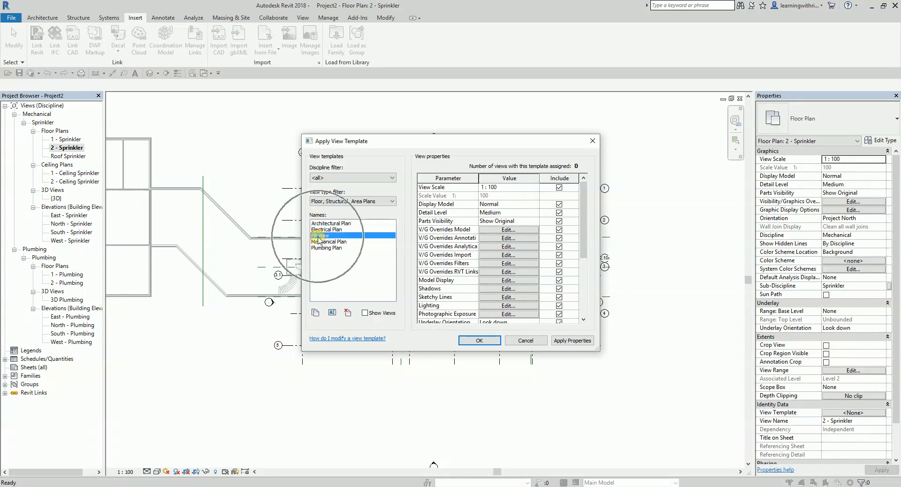
click(484, 342)
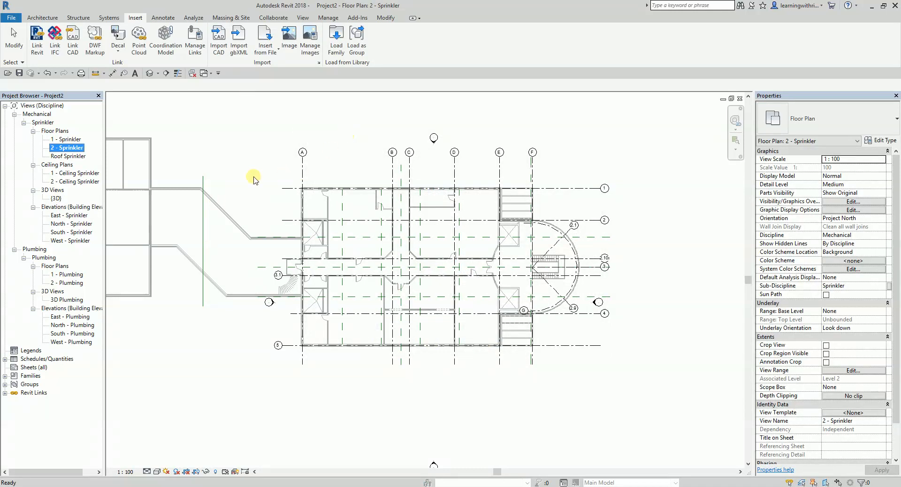
- Check the air terminal and duct categories in the 2 - Sprinkler plan's visibility overrides without changing them
click(66, 148)
click(254, 167)
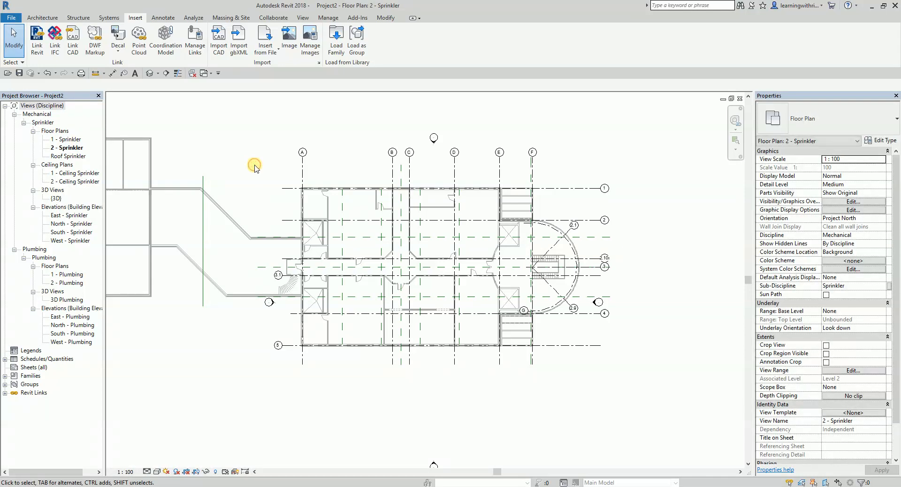
key(v)
key(g)
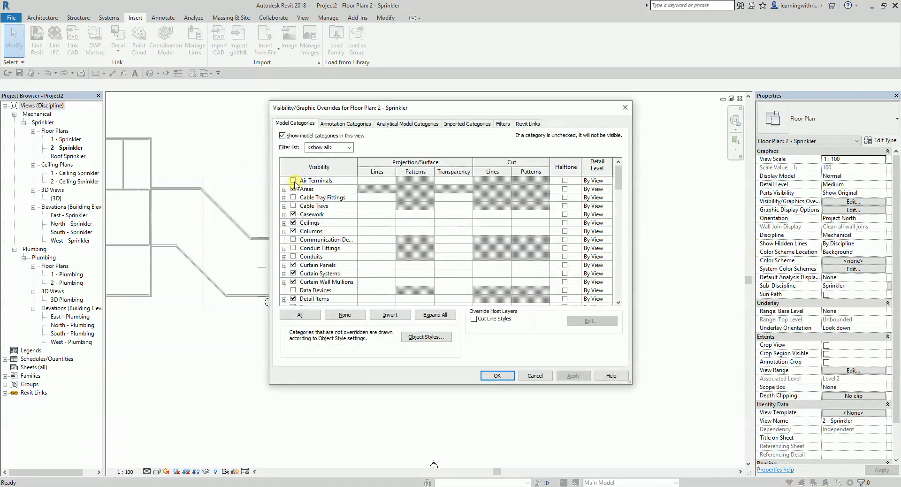
scroll(297, 220, down, 4)
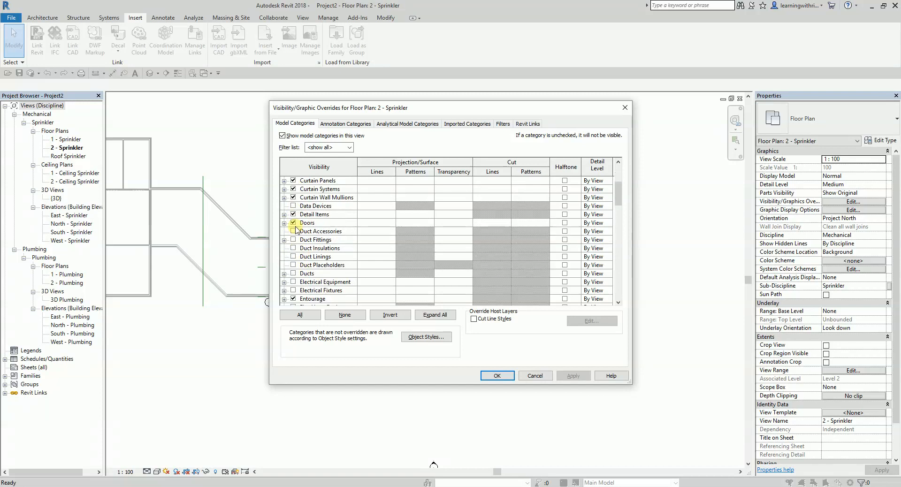
click(533, 376)
- Open the Roof Sprinkler floor plan and apply the FP View template's properties to it
double_click(70, 157)
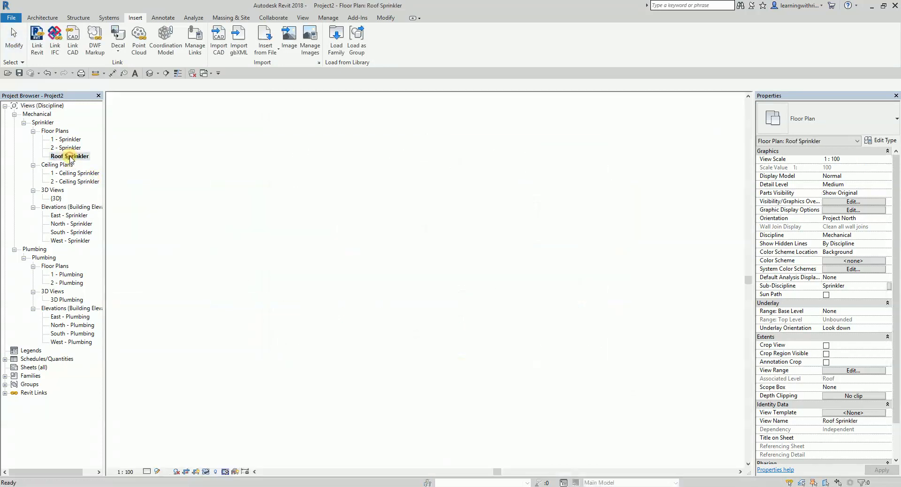
right_click(70, 157)
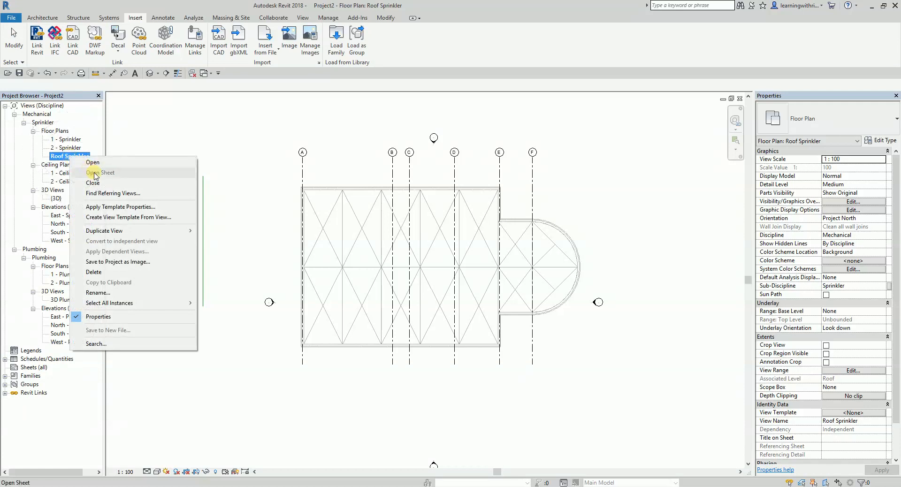
click(114, 210)
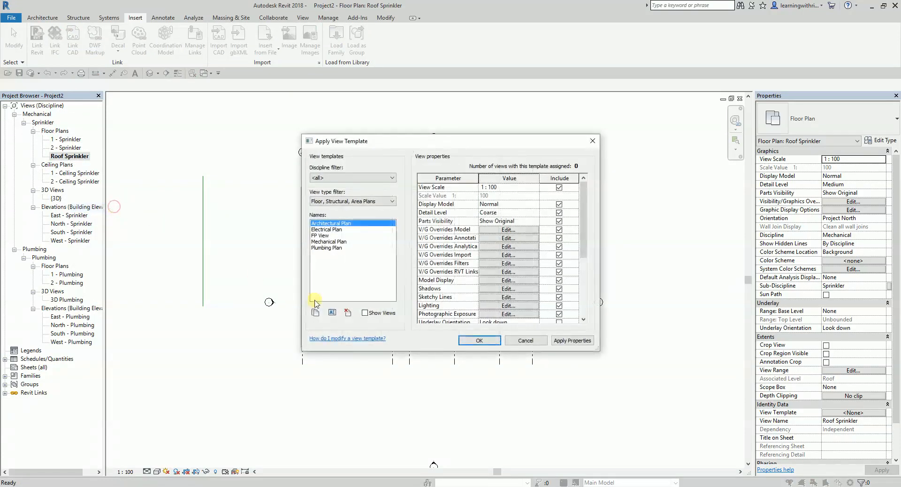
click(324, 235)
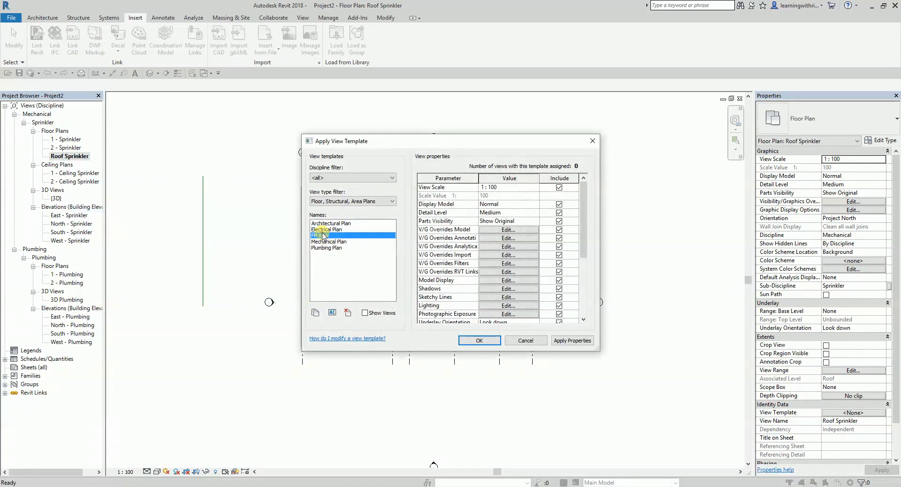
click(472, 341)
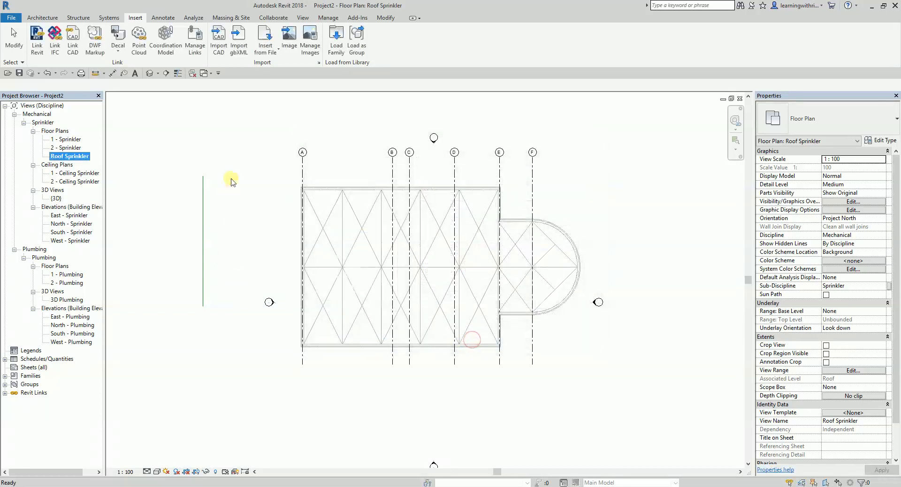
click(252, 137)
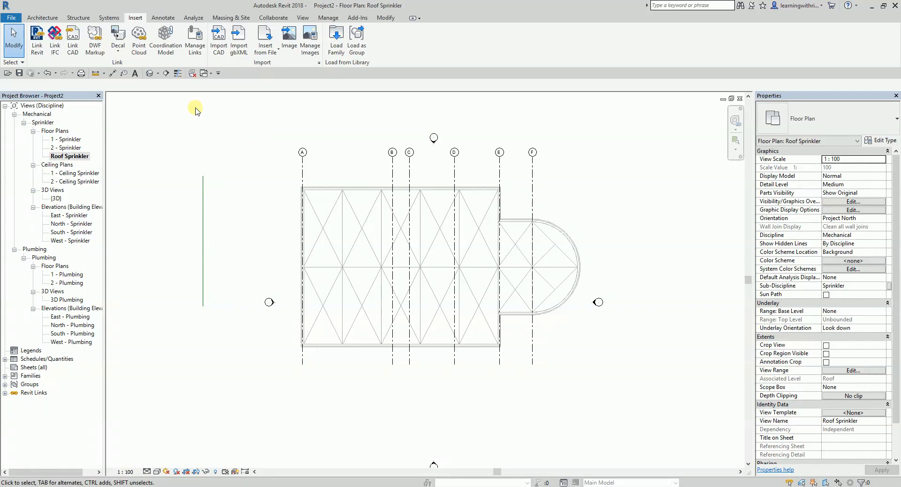
- Open the 1 - Sprinkler floor plan at the linked building's room layout
click(68, 140)
key(ctrl)
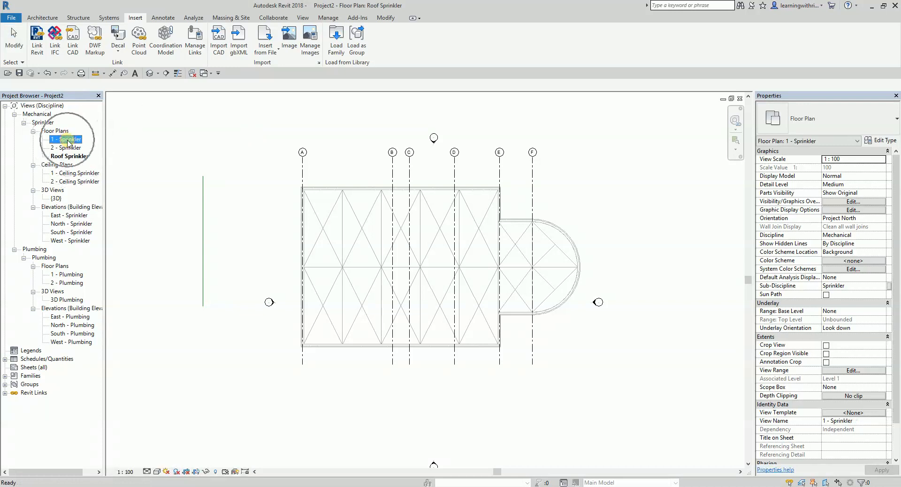
double_click(69, 141)
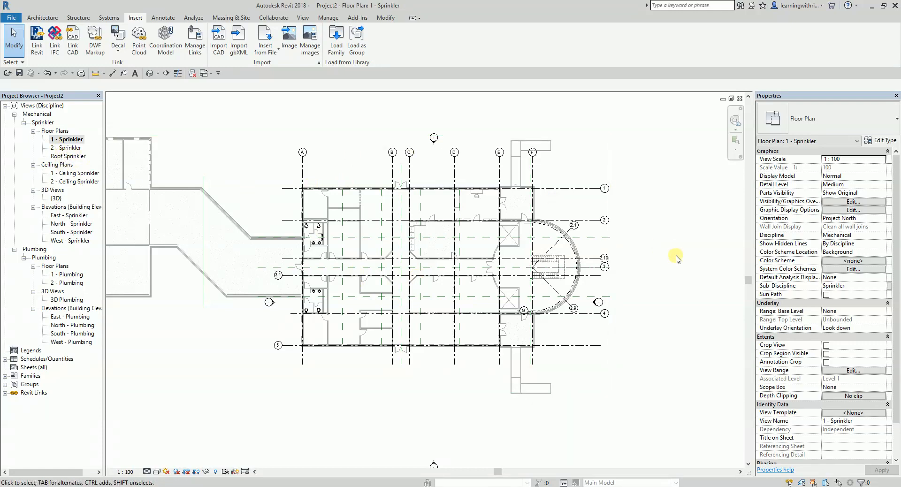
scroll(367, 292, up, 2)
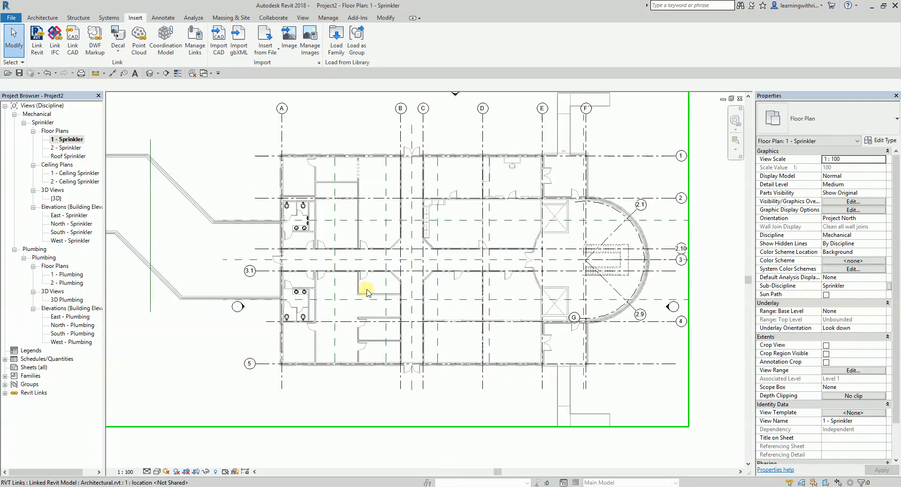
scroll(437, 283, up, 2)
key(ctrl)
key(ctrl)
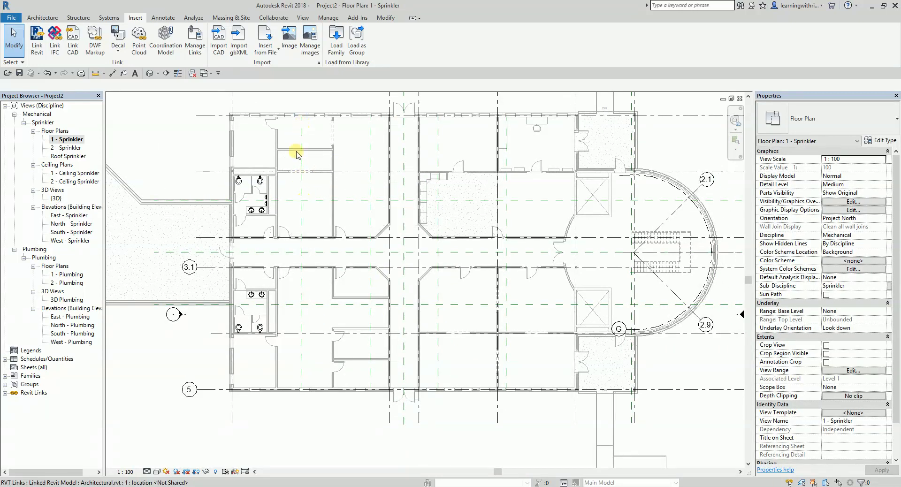
- Hide the reference planes and reference lines in the 1 - Sprinkler floor plan through its annotation category visibility overrides
click(315, 203)
click(176, 152)
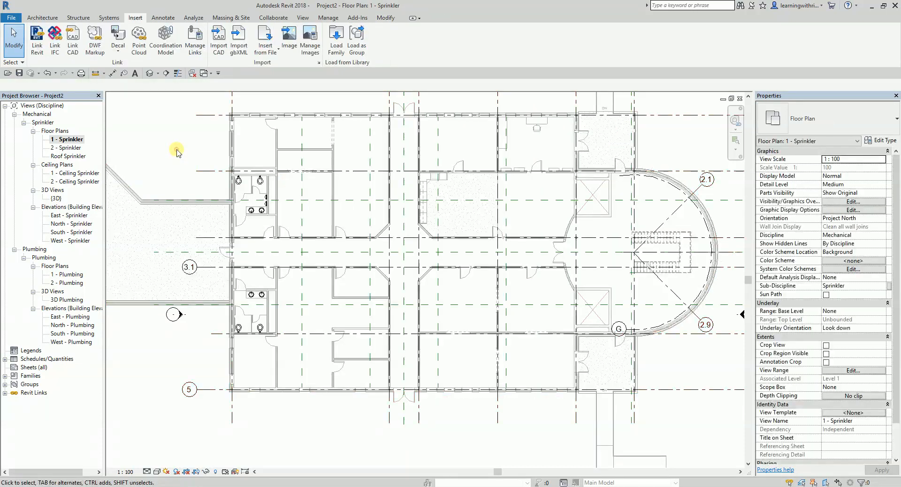
scroll(451, 254, down, 3)
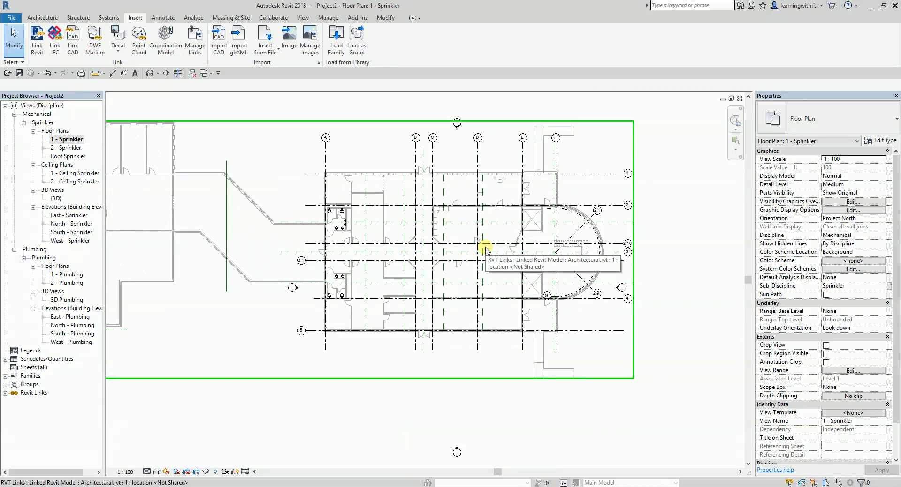
key(v)
key(v)
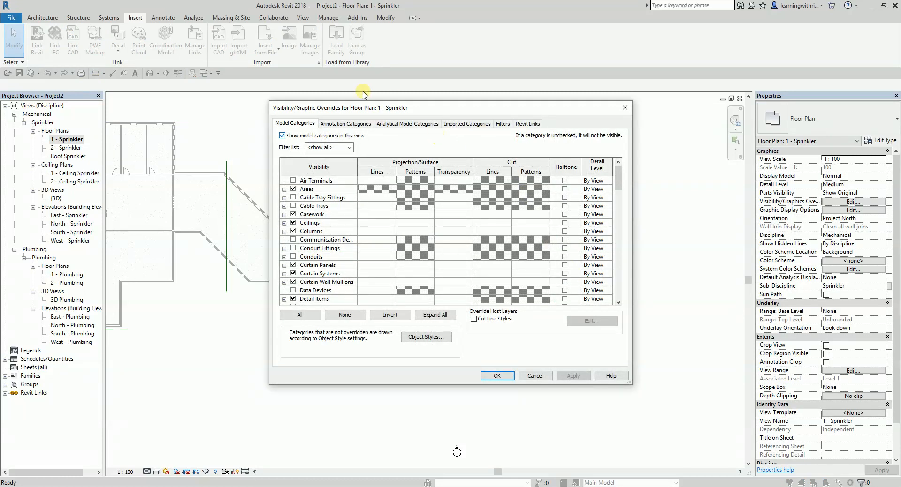
click(342, 125)
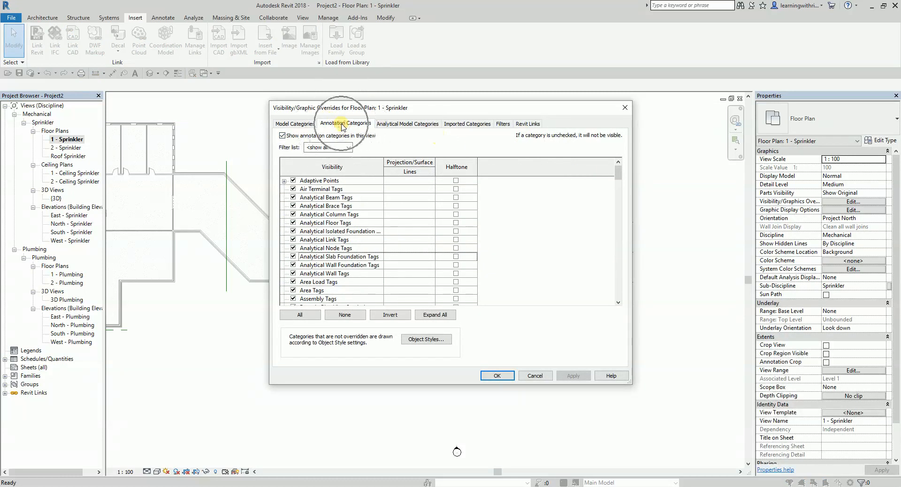
click(327, 258)
scroll(327, 258, down, 15)
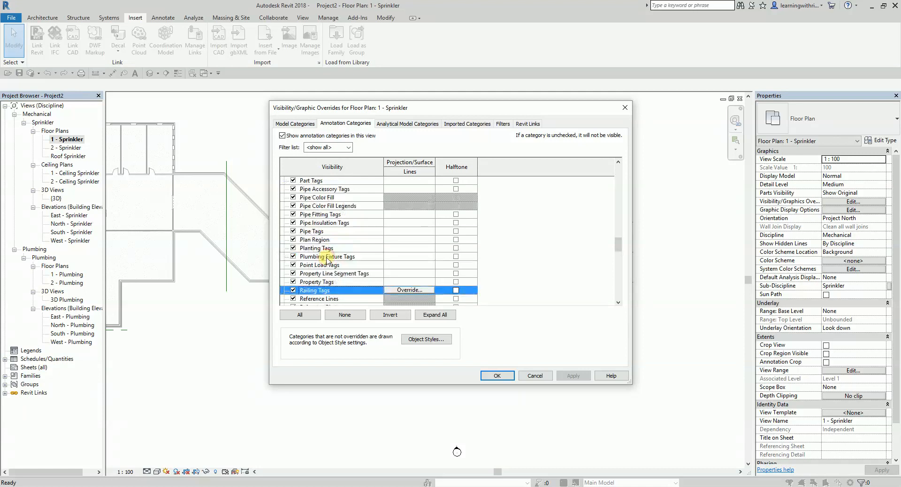
click(324, 273)
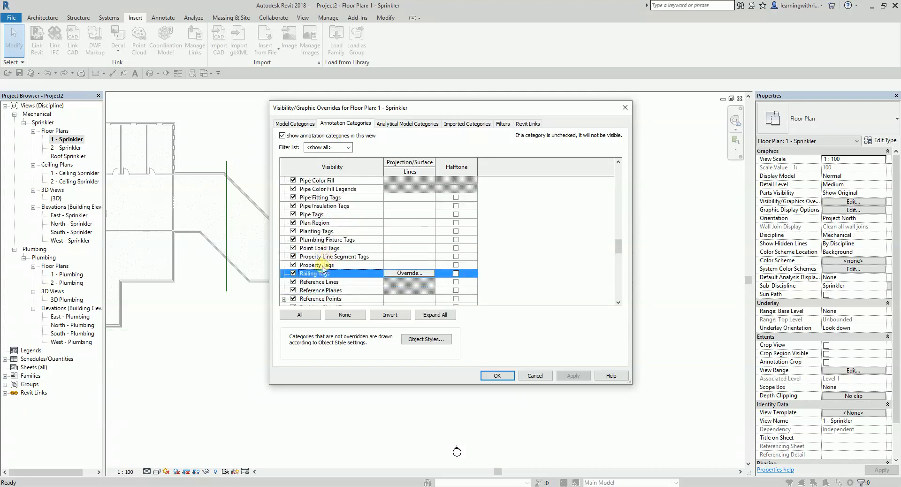
click(294, 291)
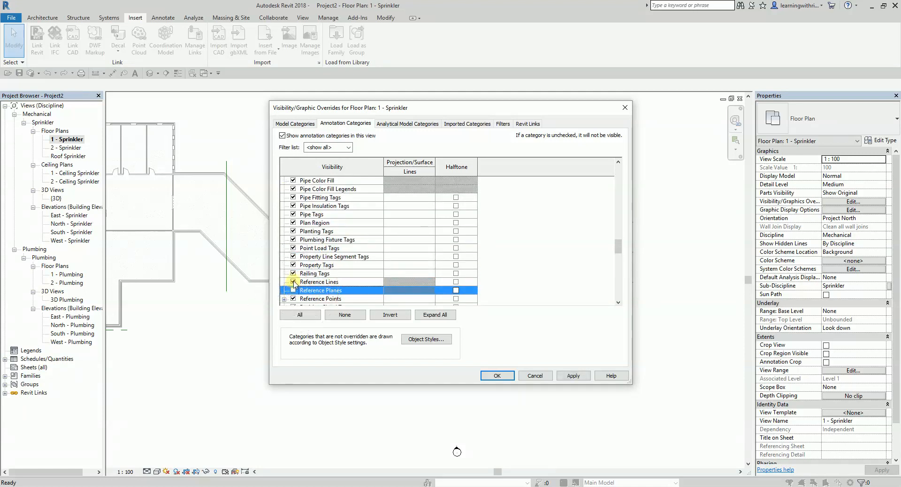
click(294, 282)
click(497, 375)
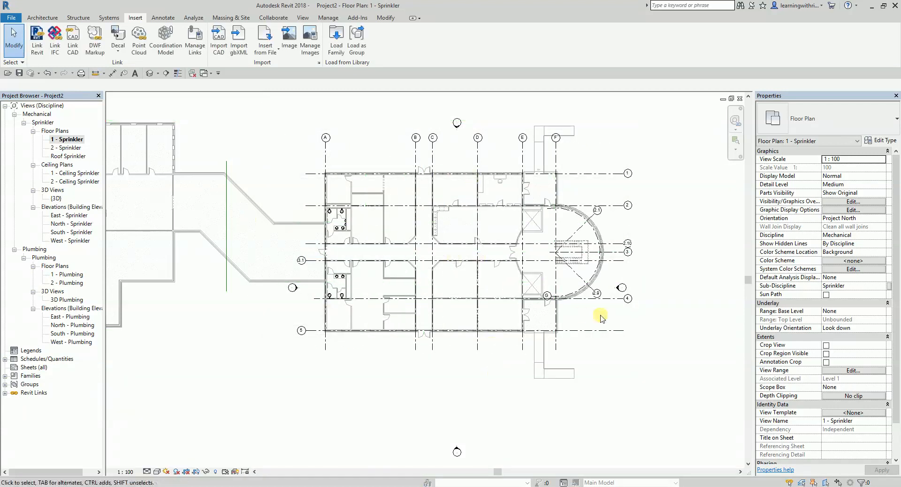
scroll(628, 306, down, 3)
scroll(652, 291, up, 2)
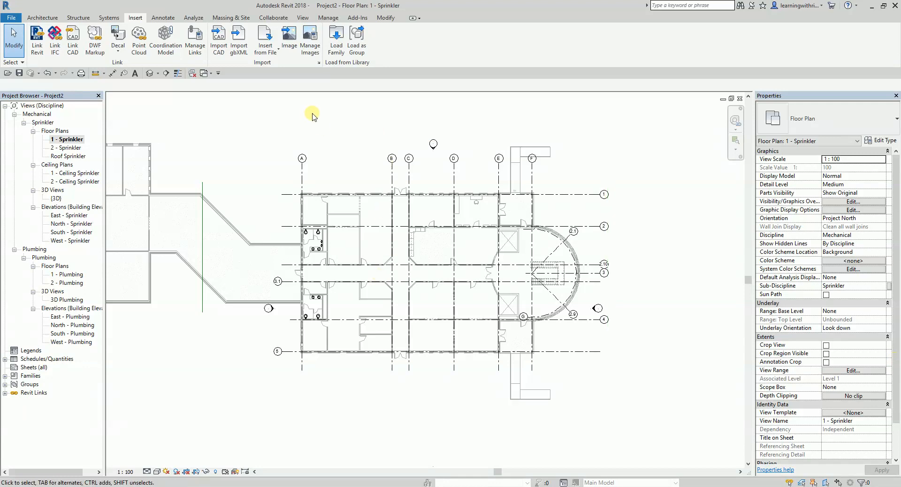
scroll(374, 162, up, 1)
middle_drag(376, 164, 365, 153)
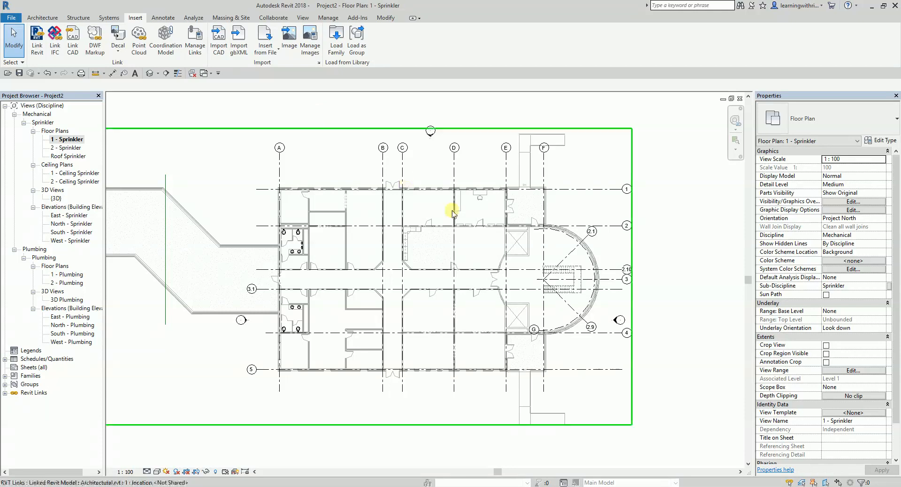
scroll(653, 272, up, 2)
middle_drag(562, 256, 611, 263)
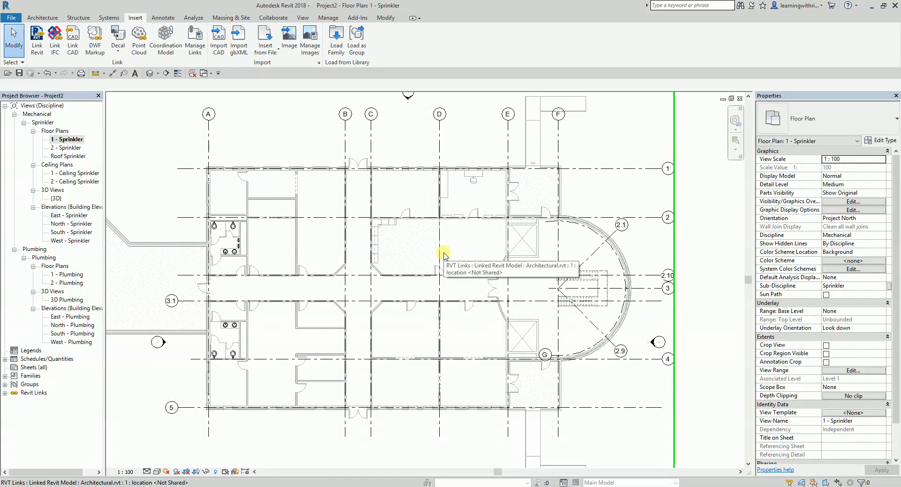